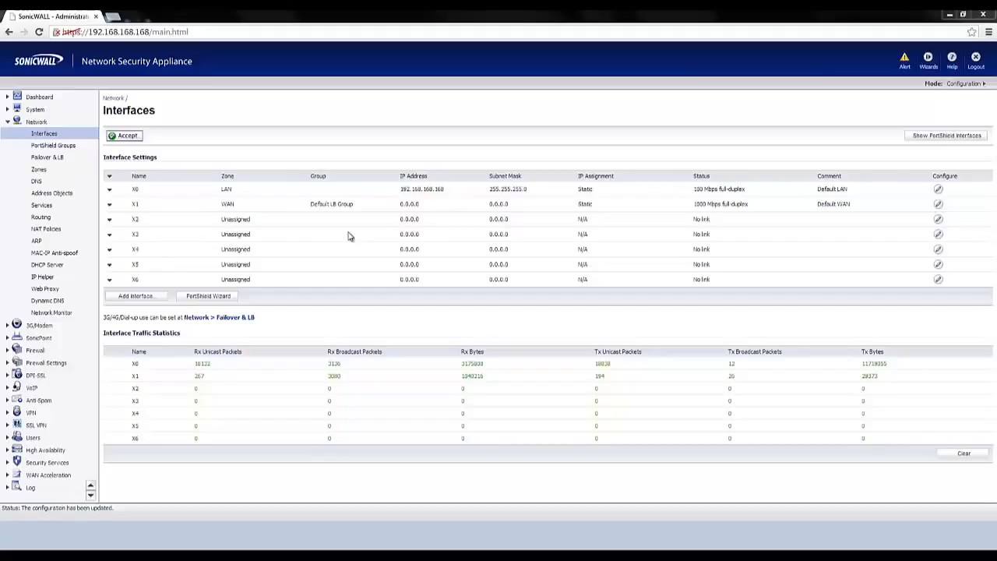
# Assign interface X3 to the WLAN zone with the static IP address 172.16.31.1.
pyautogui.click(939, 236)
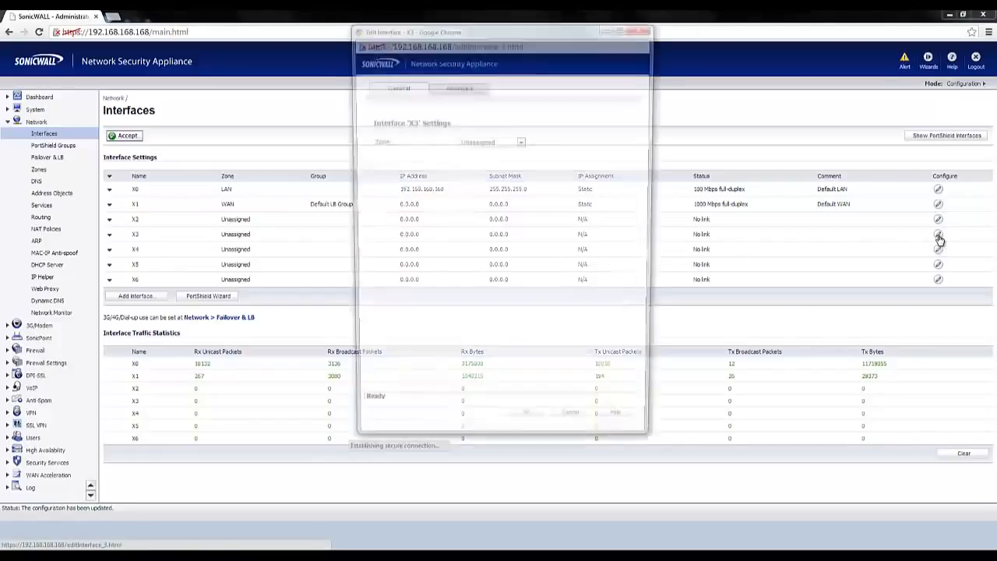
pyautogui.click(522, 142)
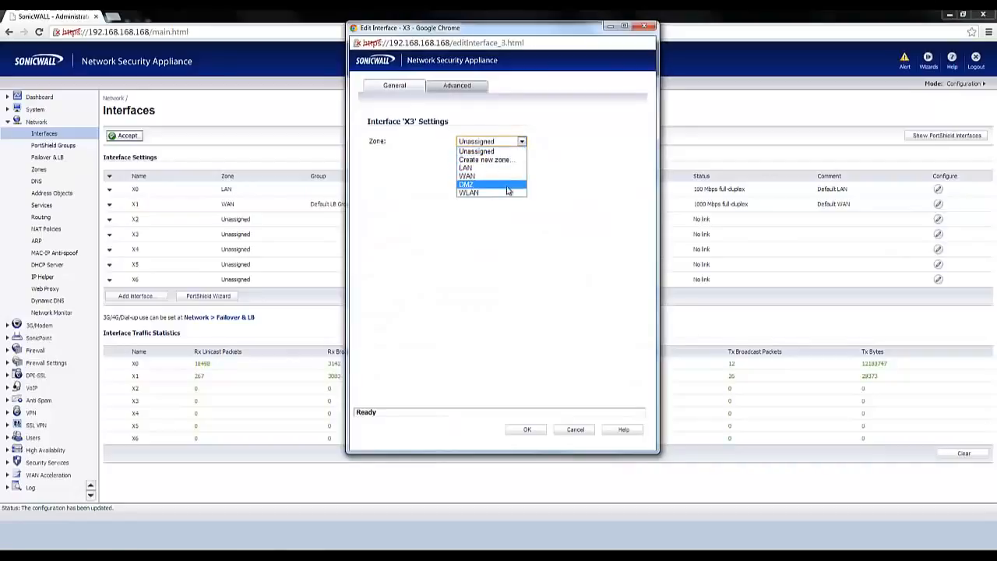
pyautogui.click(507, 193)
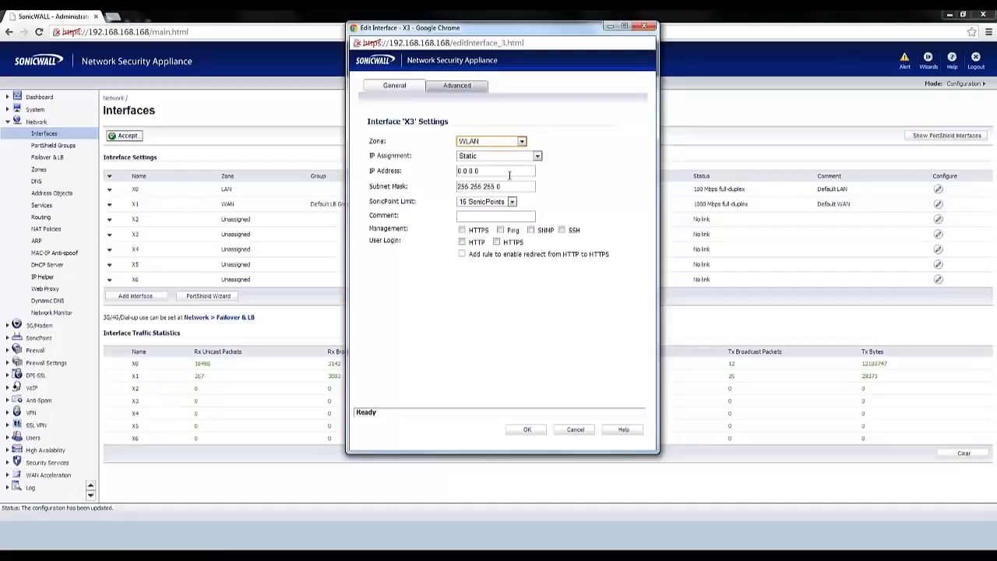
pyautogui.moveTo(510, 175); pyautogui.dragTo(441, 176)
pyautogui.write('17')
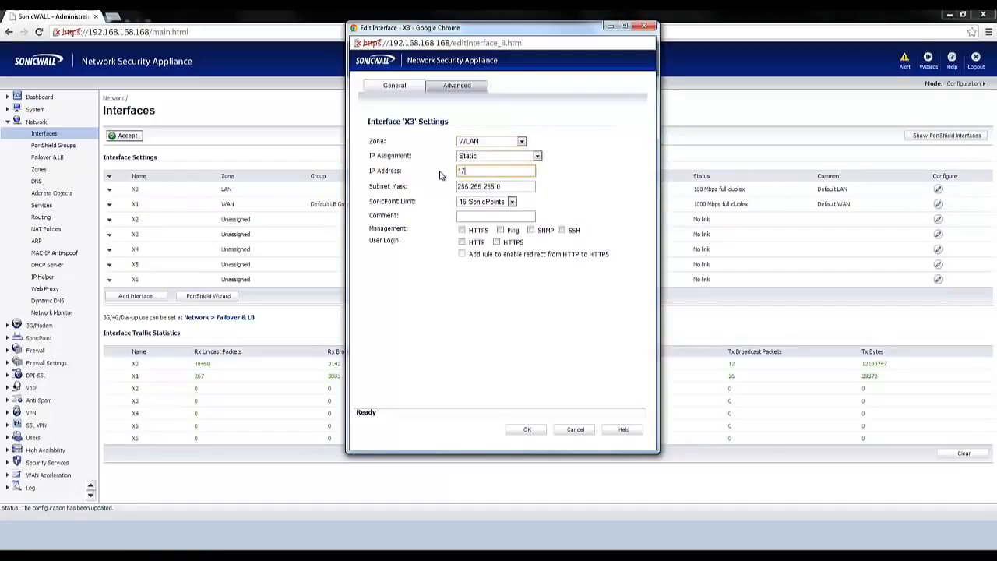
pyautogui.write('2.16.31.1')
# Limit interface X3 to 2 SonicPoints and save its settings, accepting the warnings.
pyautogui.click(512, 202)
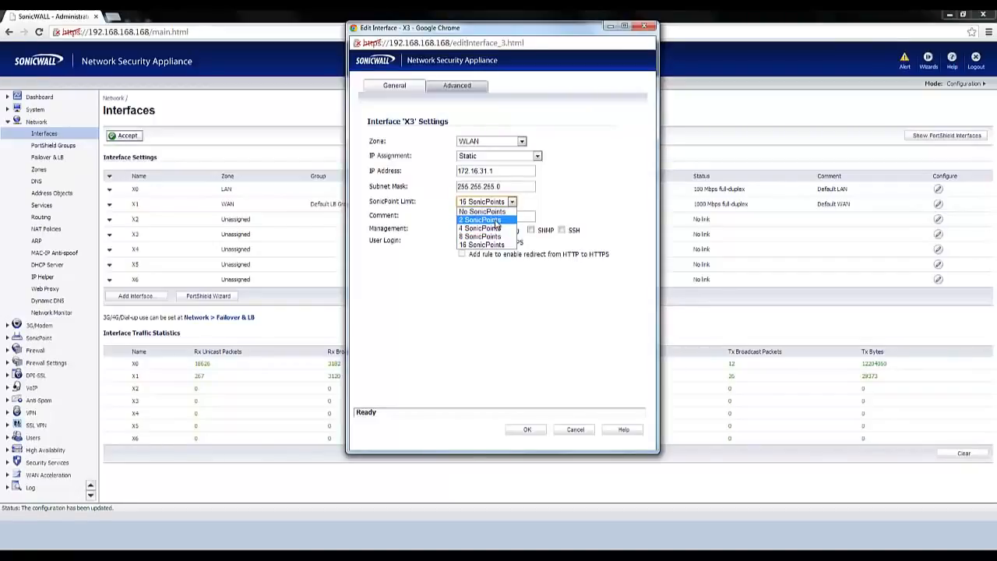
pyautogui.click(496, 222)
pyautogui.click(496, 219)
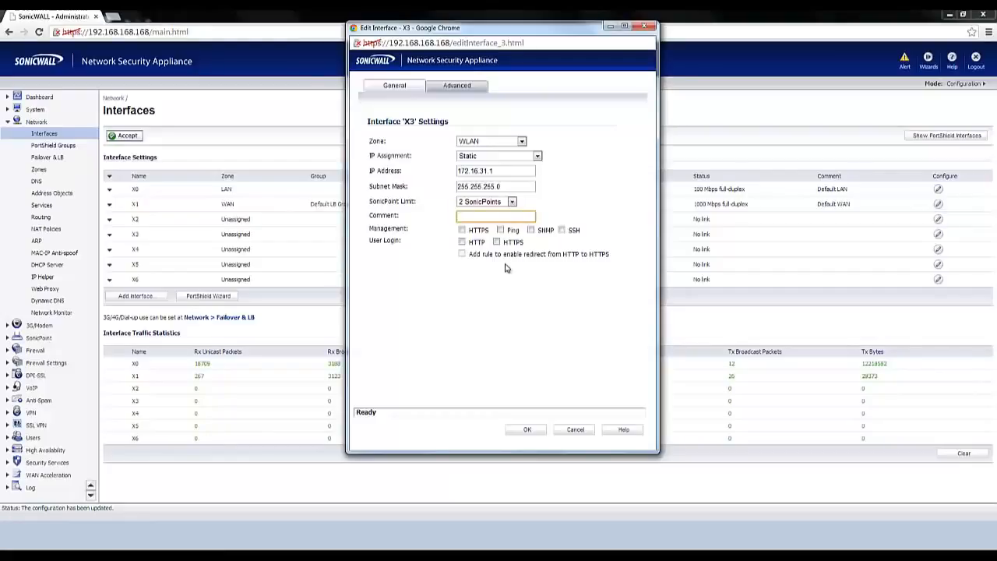
pyautogui.click(526, 431)
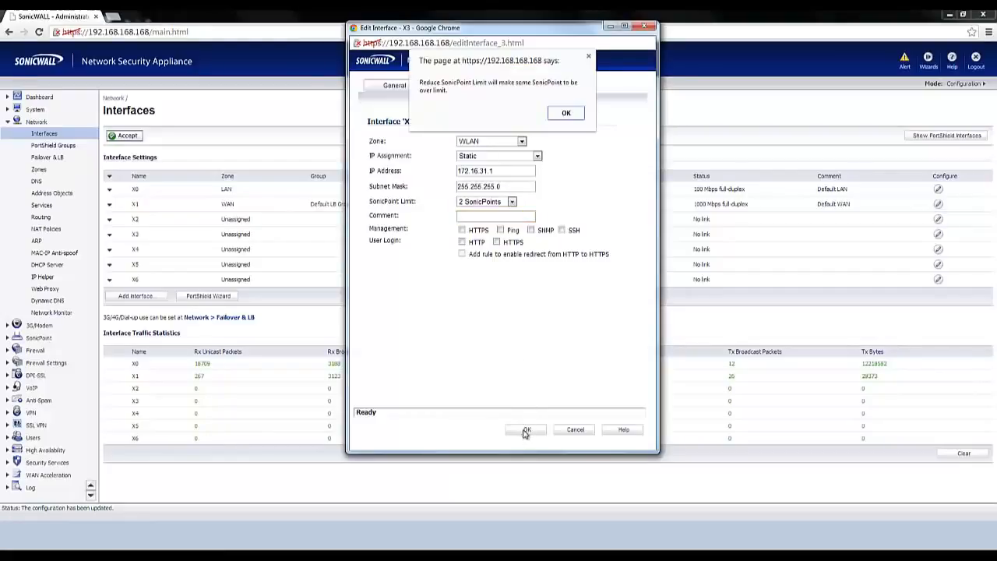
pyautogui.click(567, 114)
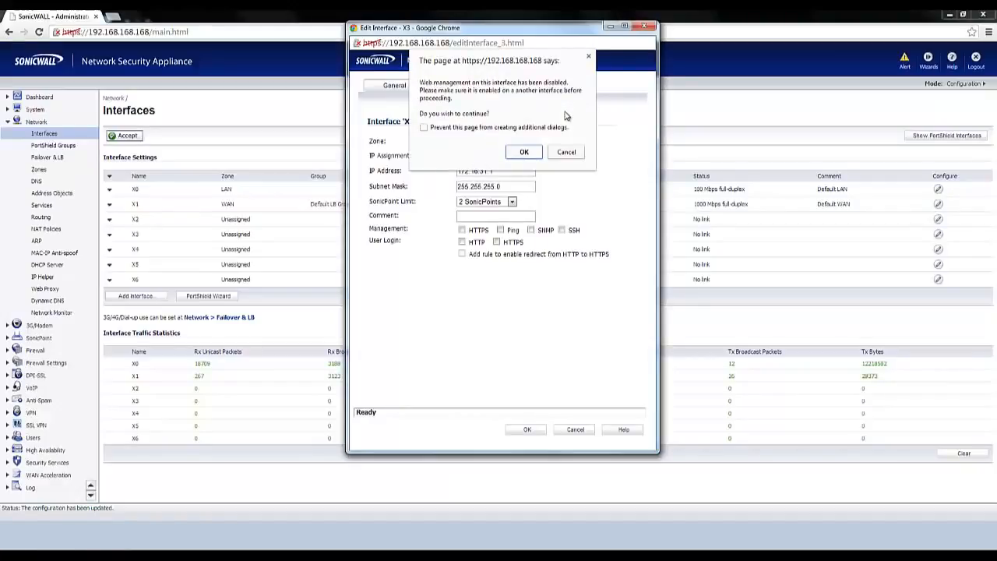
pyautogui.click(523, 153)
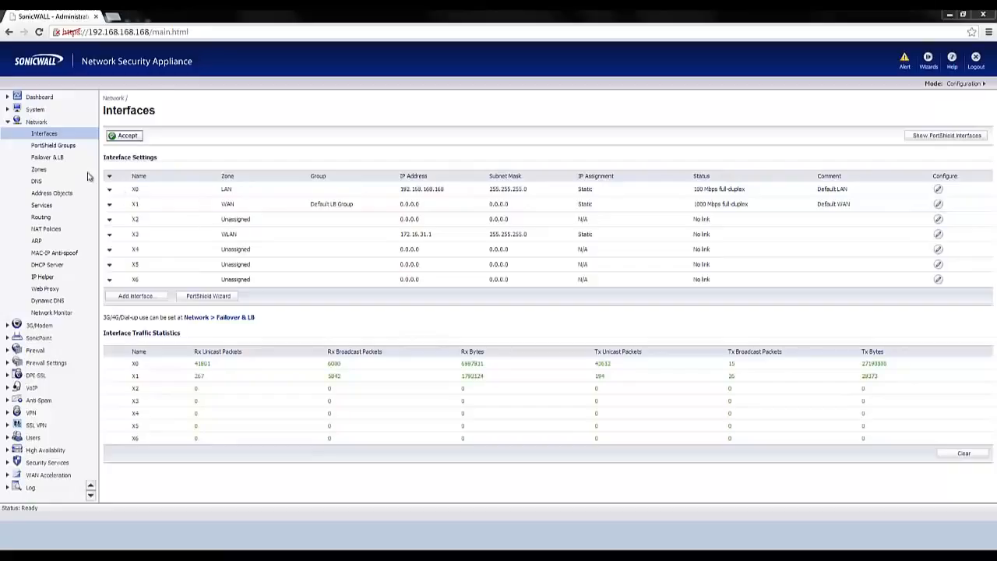
# Add a network zone named Guest with the Wireless security type.
pyautogui.click(39, 171)
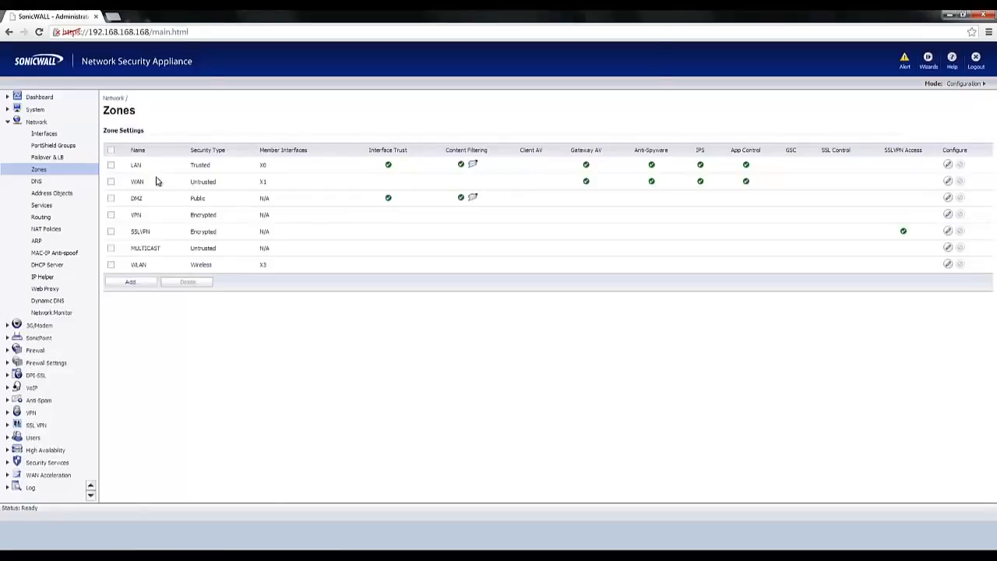
pyautogui.click(129, 284)
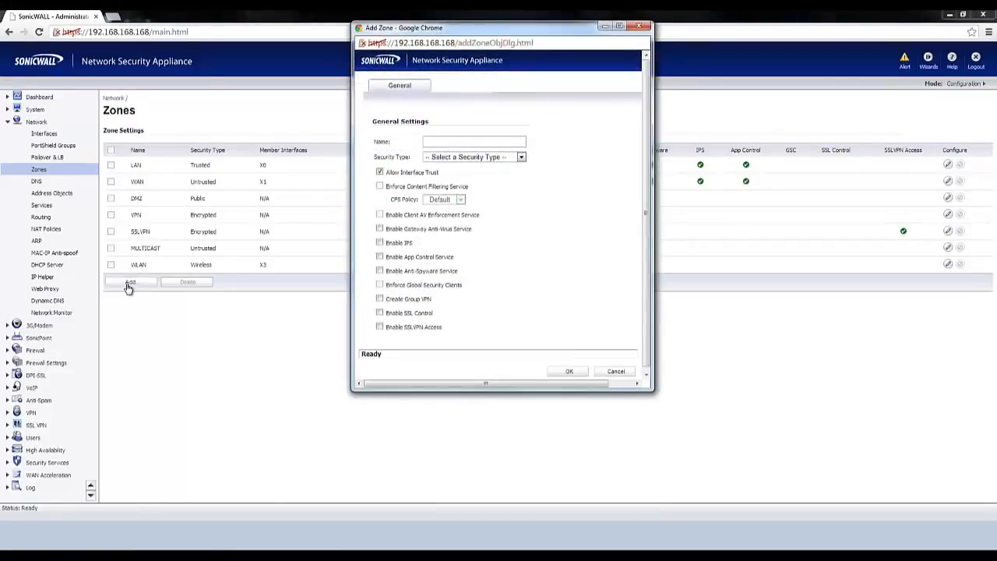
pyautogui.click(434, 142)
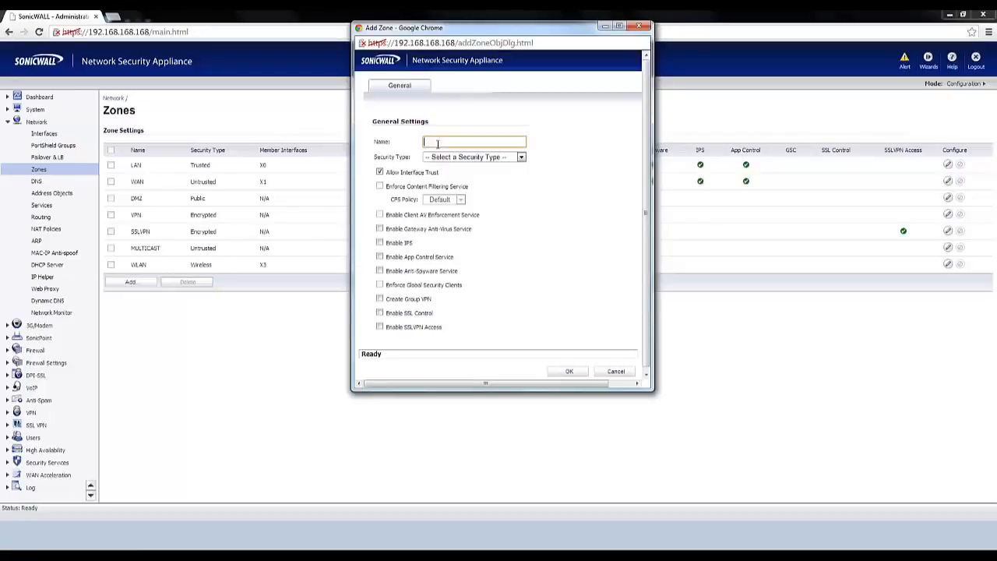
pyautogui.write('Guest')
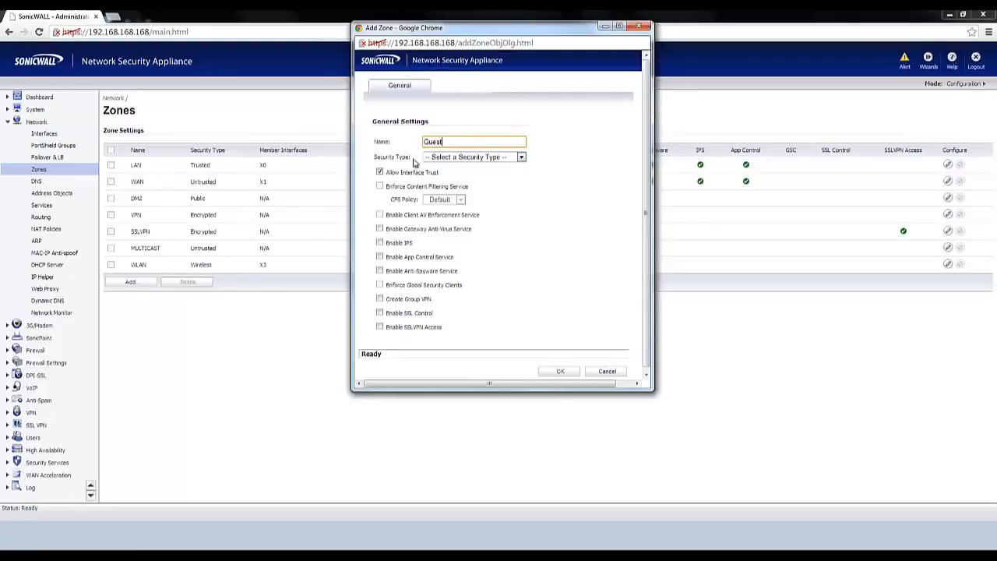
pyautogui.click(444, 159)
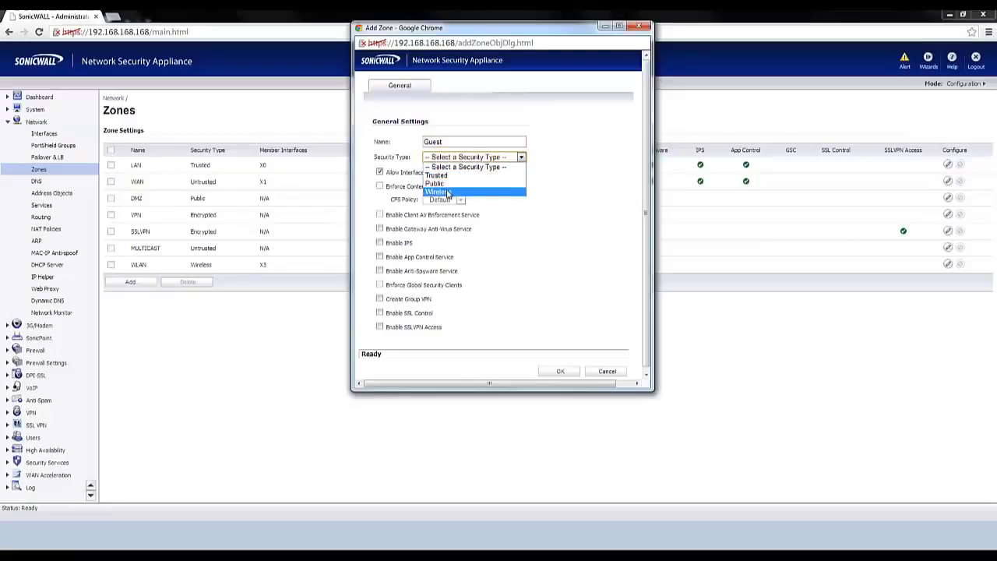
pyautogui.click(447, 192)
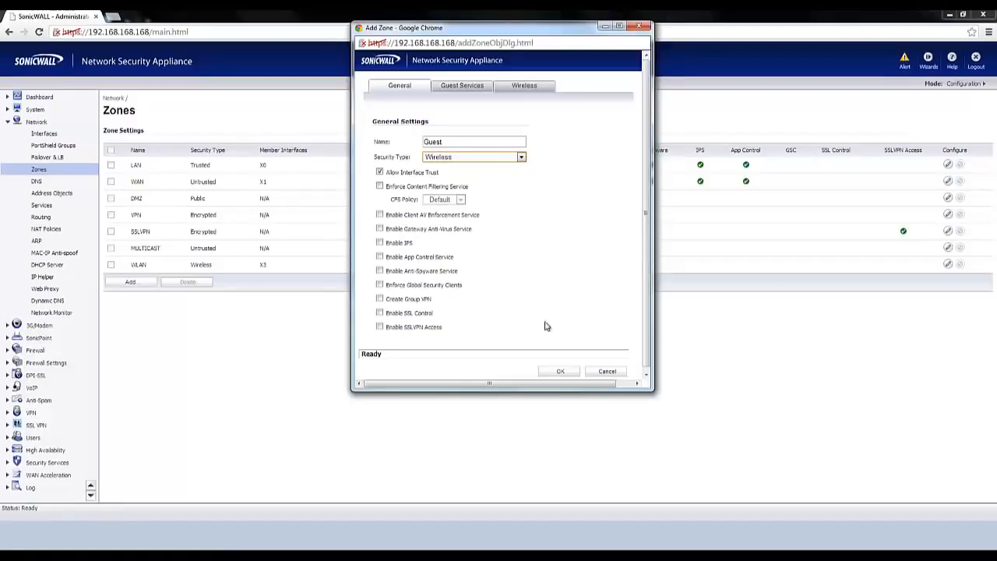
pyautogui.click(558, 371)
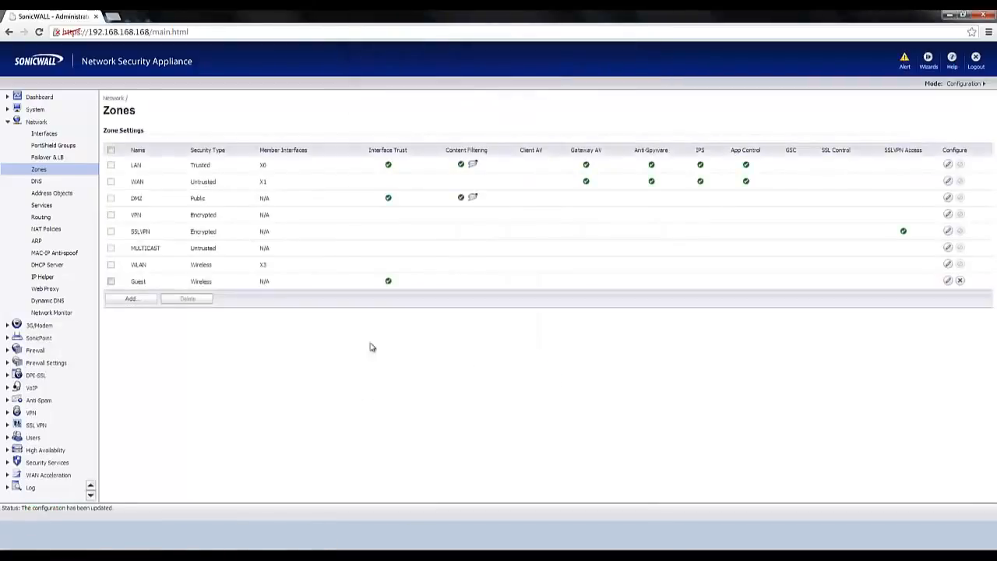
# Add a network zone named Corporate with the Wireless security type.
pyautogui.click(125, 299)
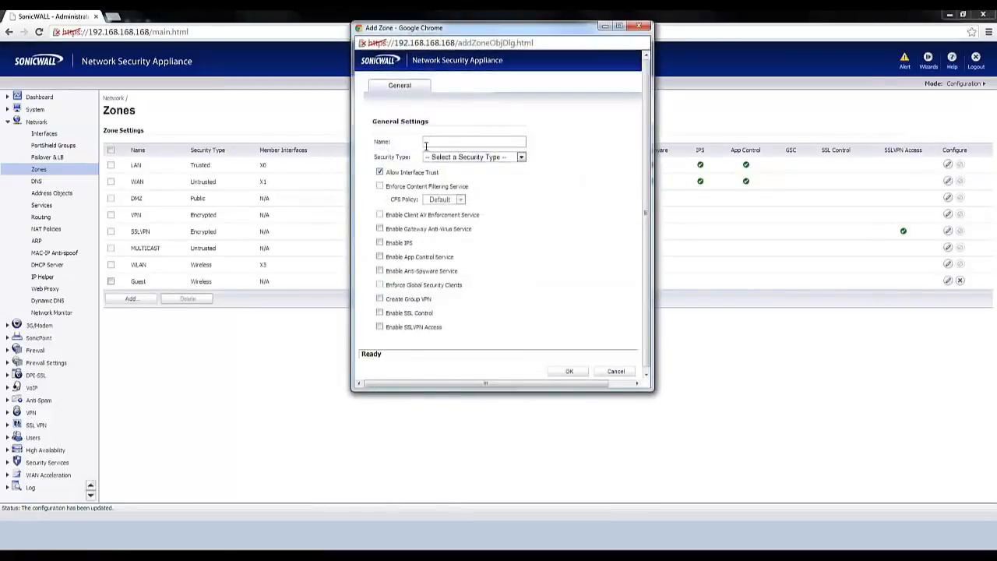
pyautogui.click(438, 139)
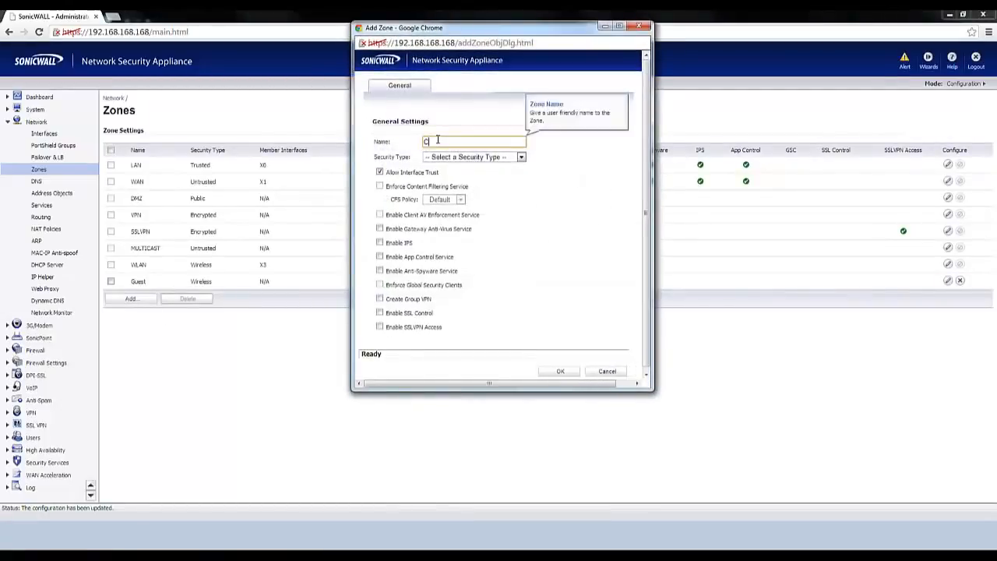
pyautogui.write('Corporate')
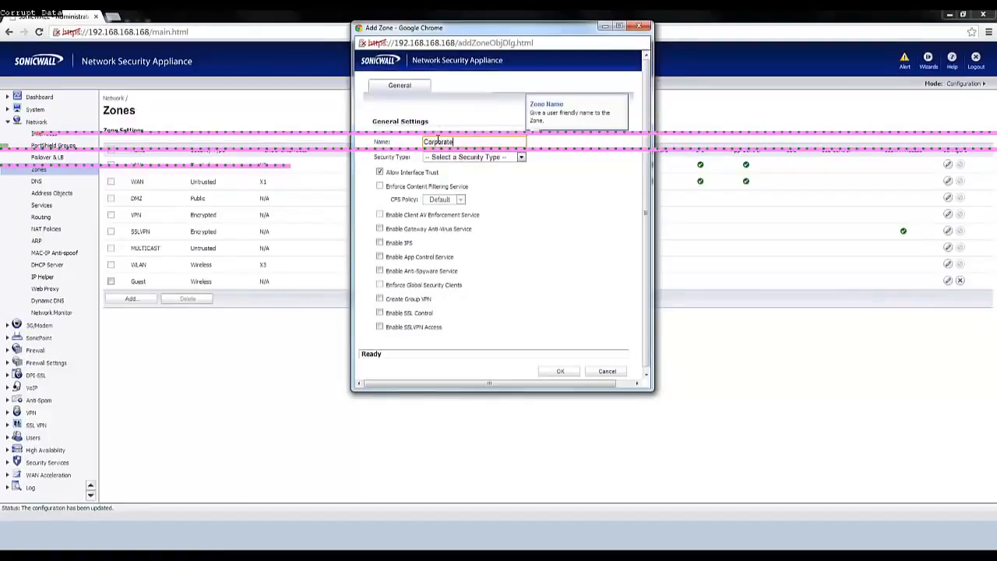
pyautogui.click(459, 158)
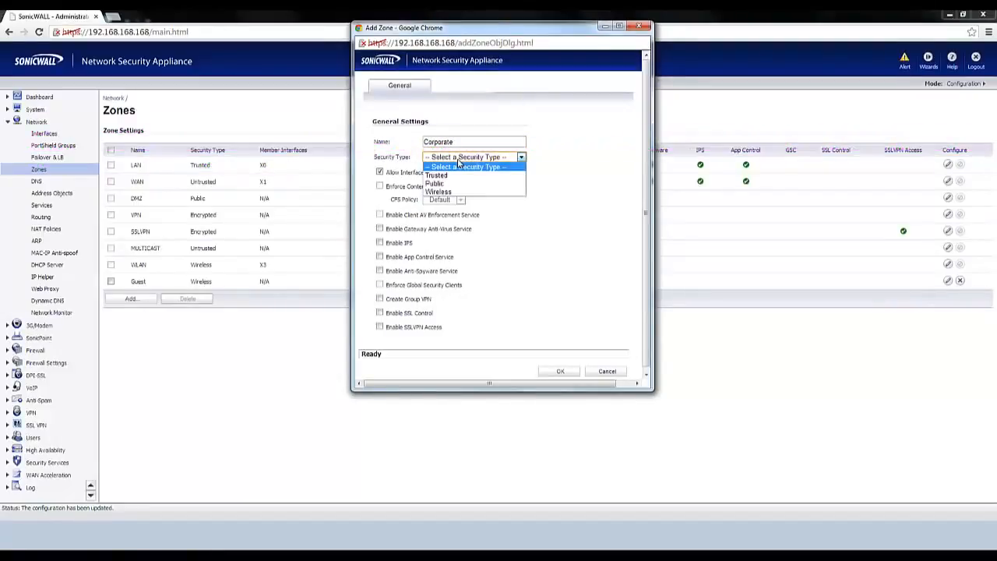
pyautogui.click(471, 193)
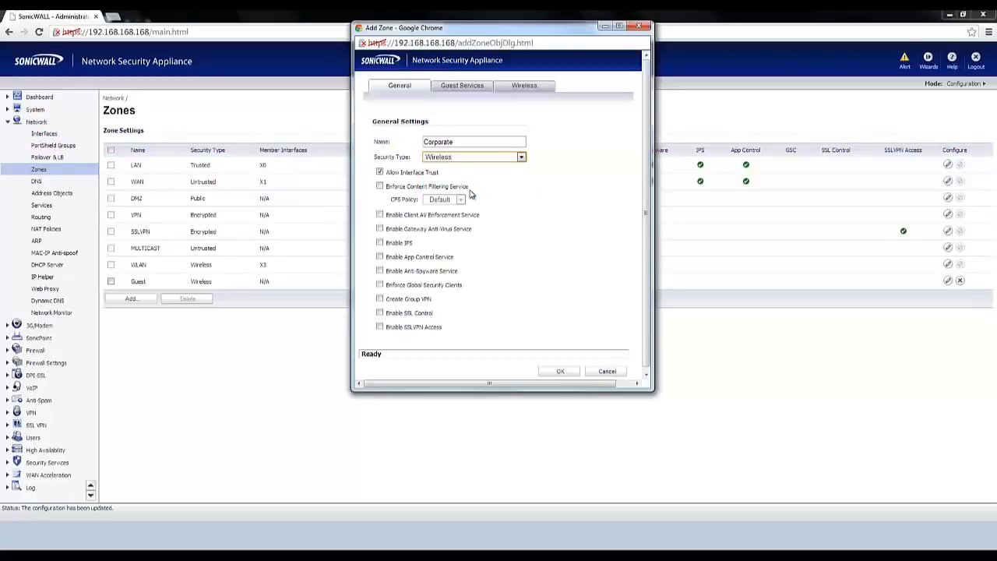
pyautogui.click(554, 374)
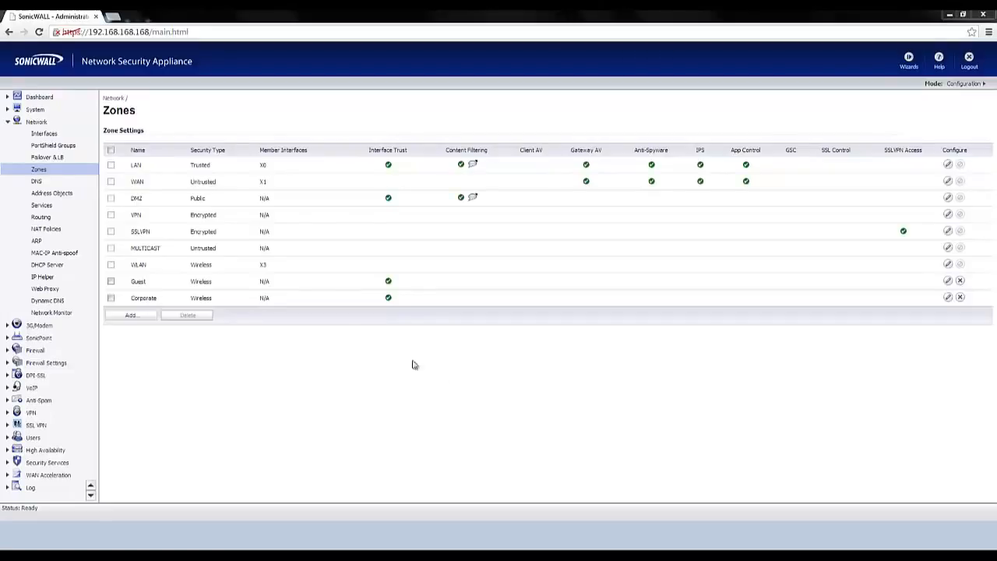
# Start a new virtual interface in the Guest zone with VLAN tag 5 and parent interface X3.
pyautogui.click(42, 136)
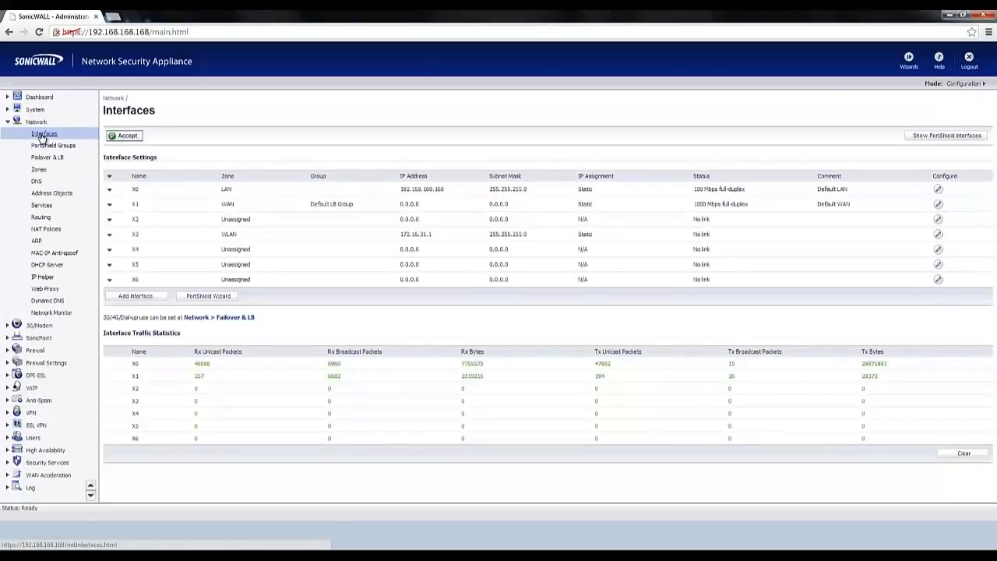
pyautogui.click(131, 301)
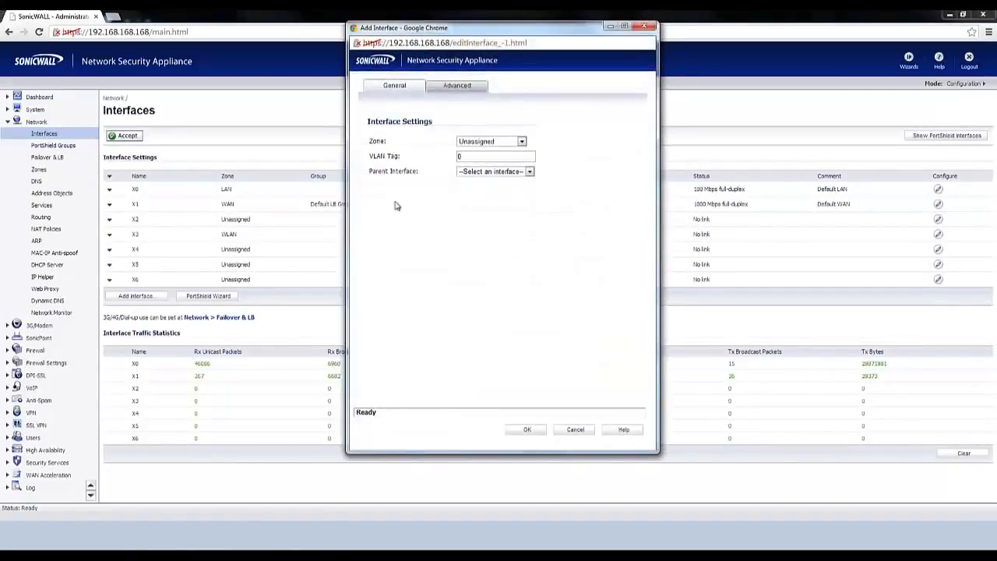
pyautogui.click(473, 144)
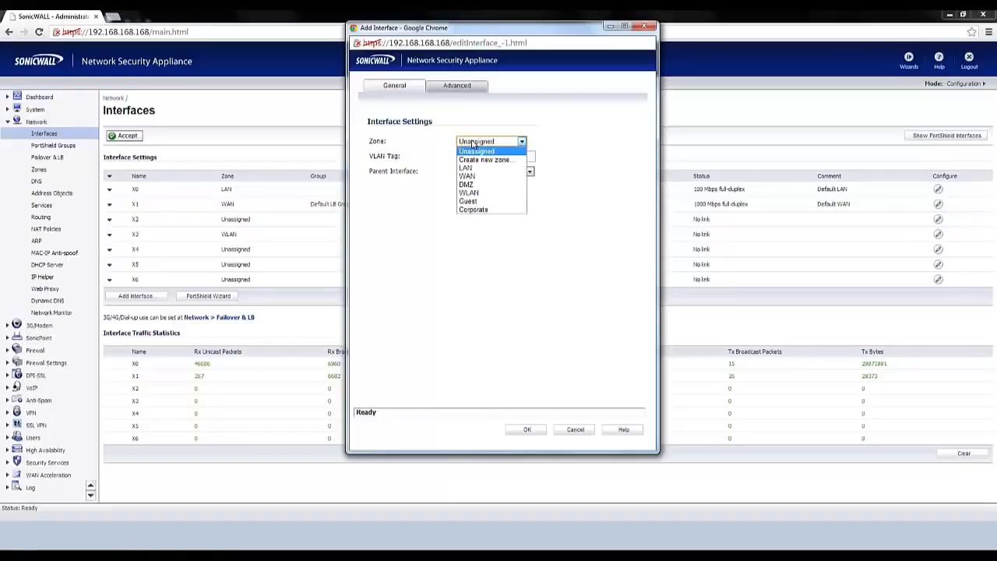
pyautogui.click(484, 203)
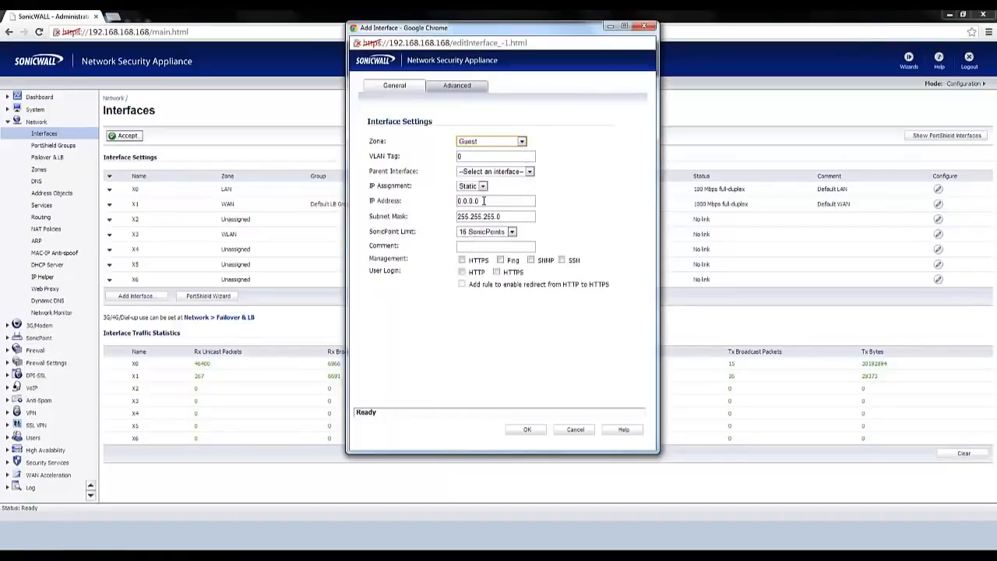
pyautogui.click(477, 157)
pyautogui.write('5')
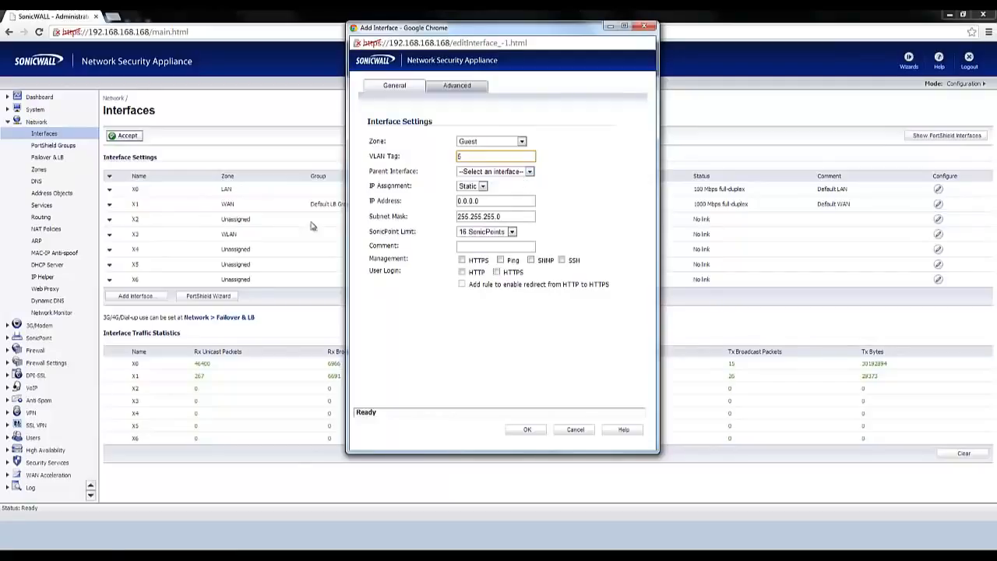
pyautogui.moveTo(231, 242)
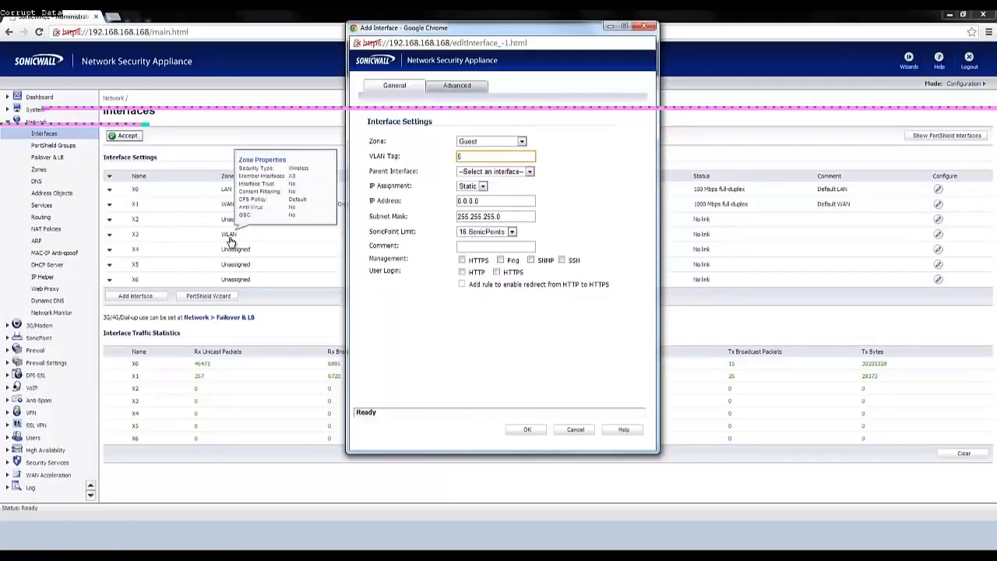
pyautogui.click(507, 173)
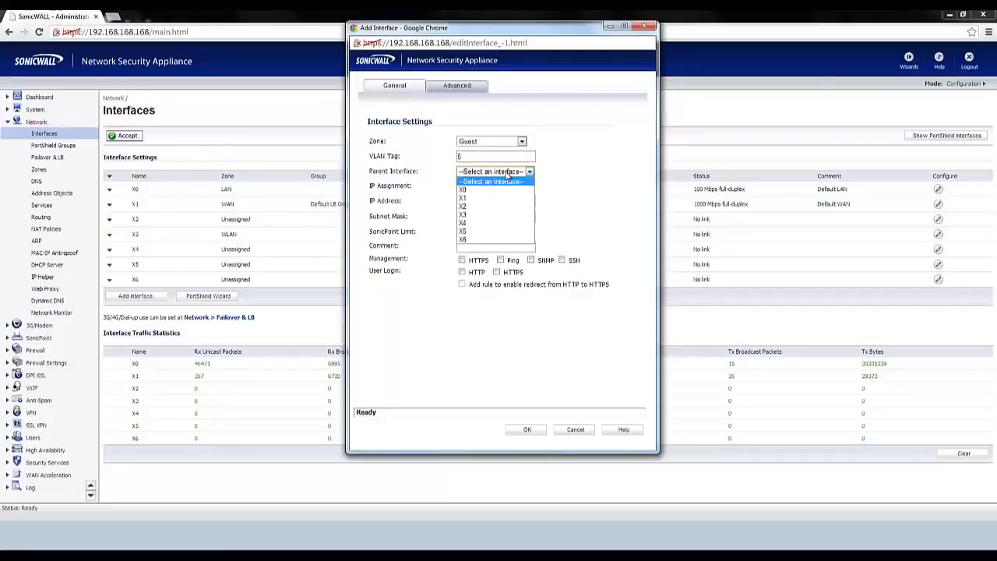
pyautogui.click(505, 213)
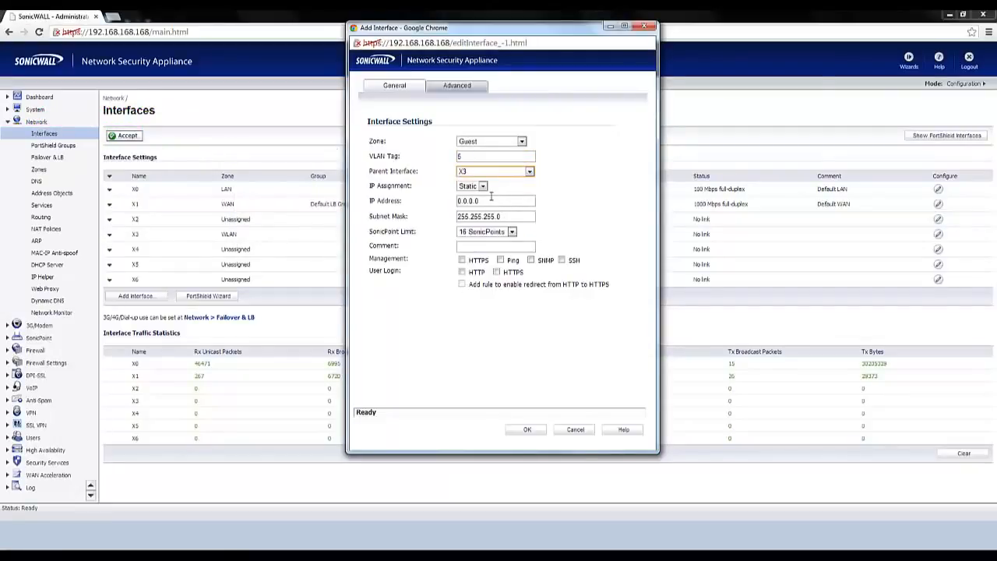
# Set the Guest interface's IP address to 192.168.5.1.
pyautogui.click(469, 201)
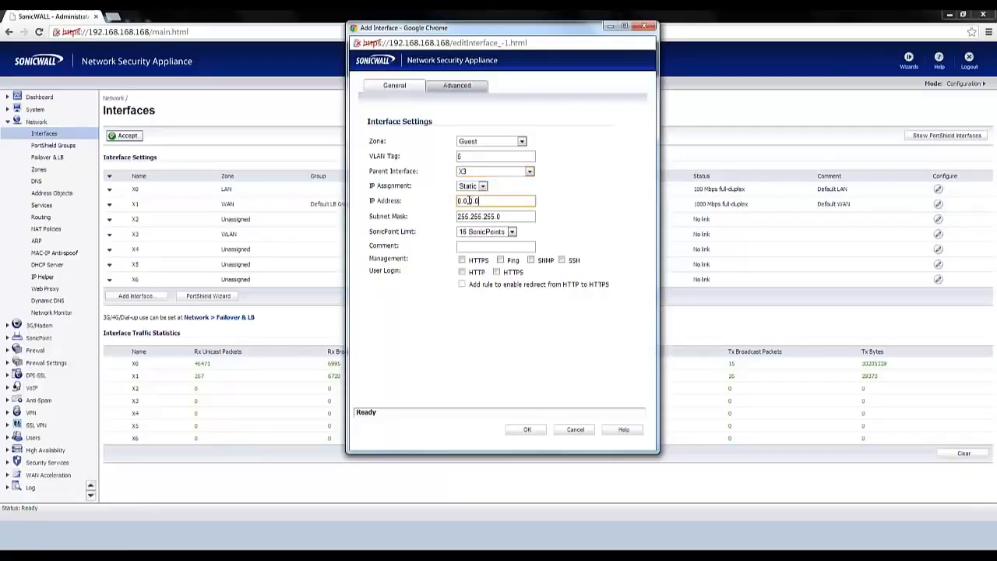
pyautogui.moveTo(469, 200); pyautogui.dragTo(442, 201)
pyautogui.write('192.168.5.1')
# Set the Guest interface's SonicPoint limit to No SonicPoints and save the interface, accepting the warnings.
pyautogui.click(479, 231)
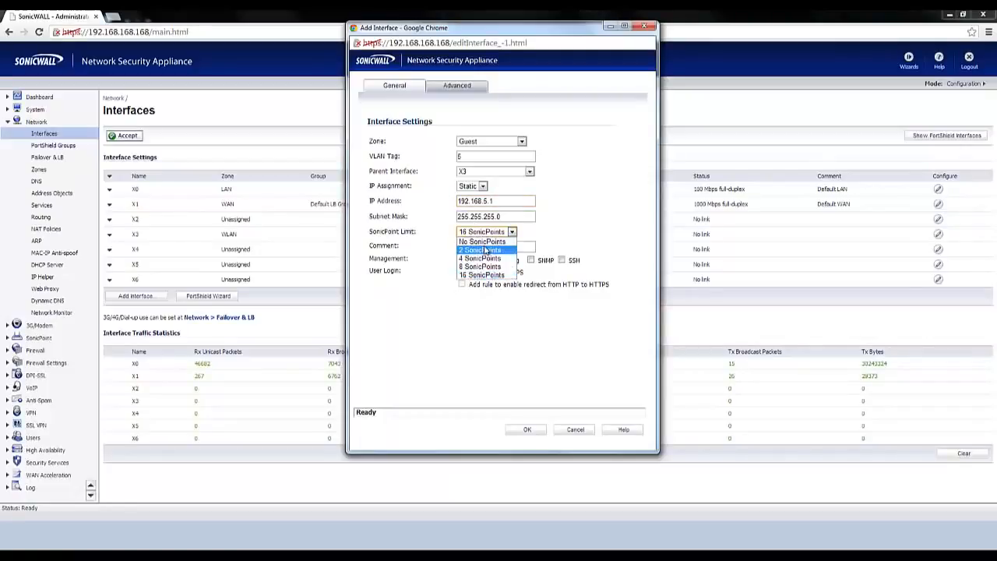
pyautogui.click(483, 241)
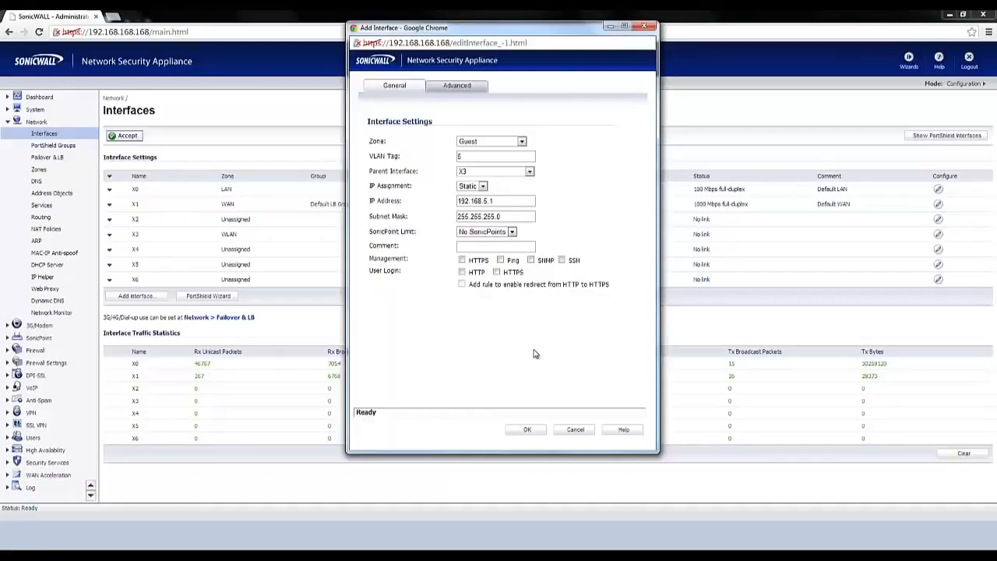
pyautogui.click(528, 431)
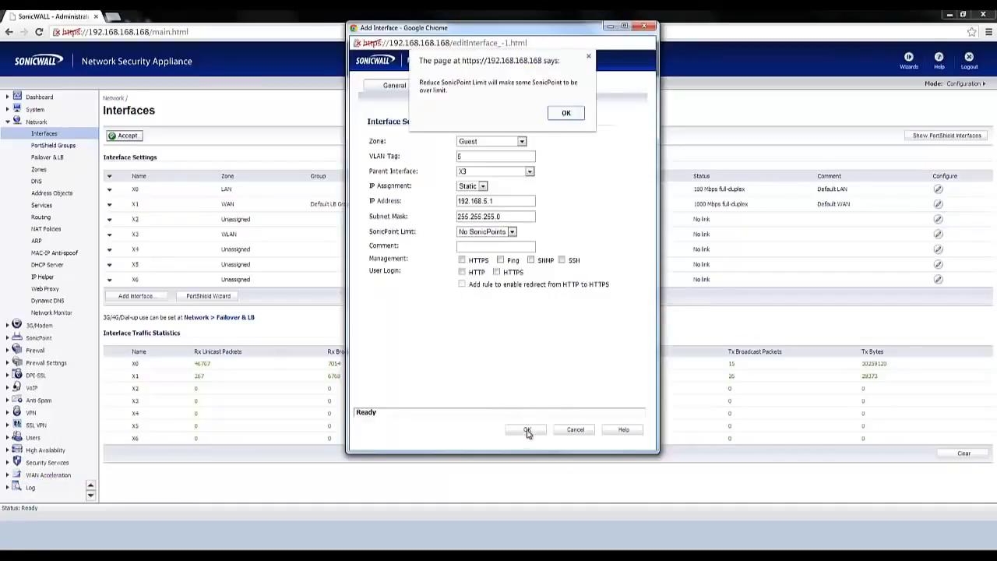
pyautogui.click(566, 117)
pyautogui.click(527, 154)
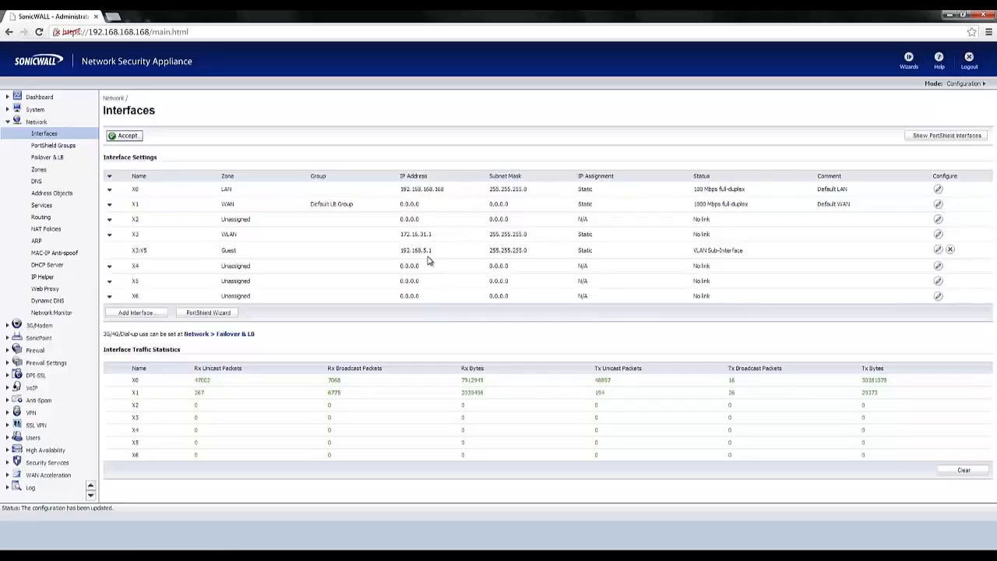
# Start a new virtual interface in the Corporate zone with VLAN tag 10 and parent interface X3.
pyautogui.click(155, 313)
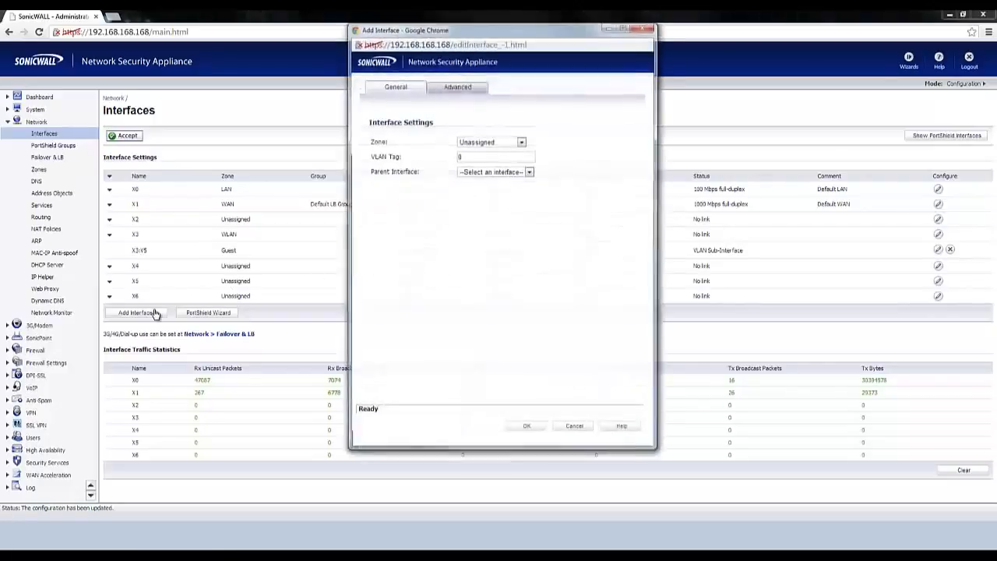
pyautogui.click(510, 143)
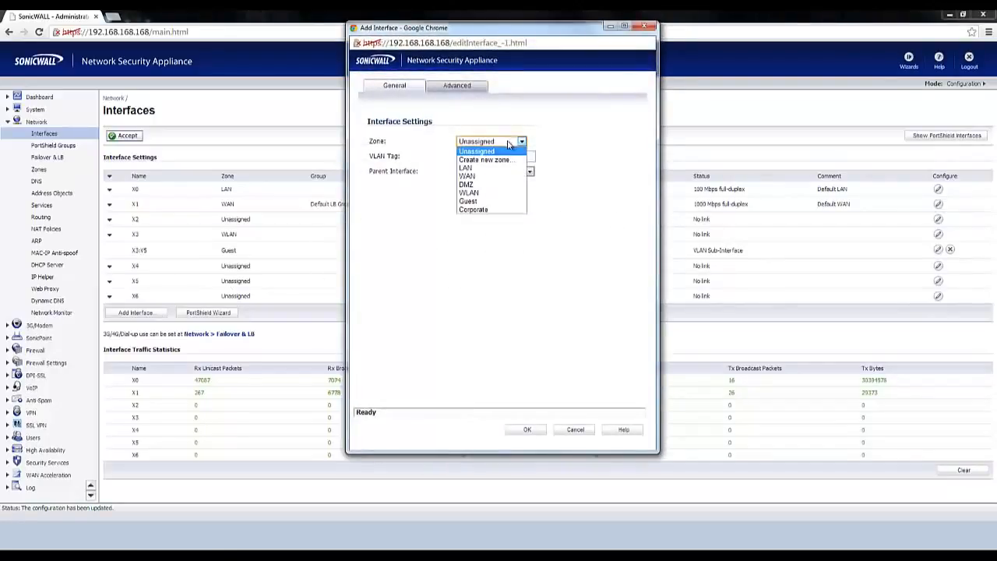
pyautogui.click(491, 209)
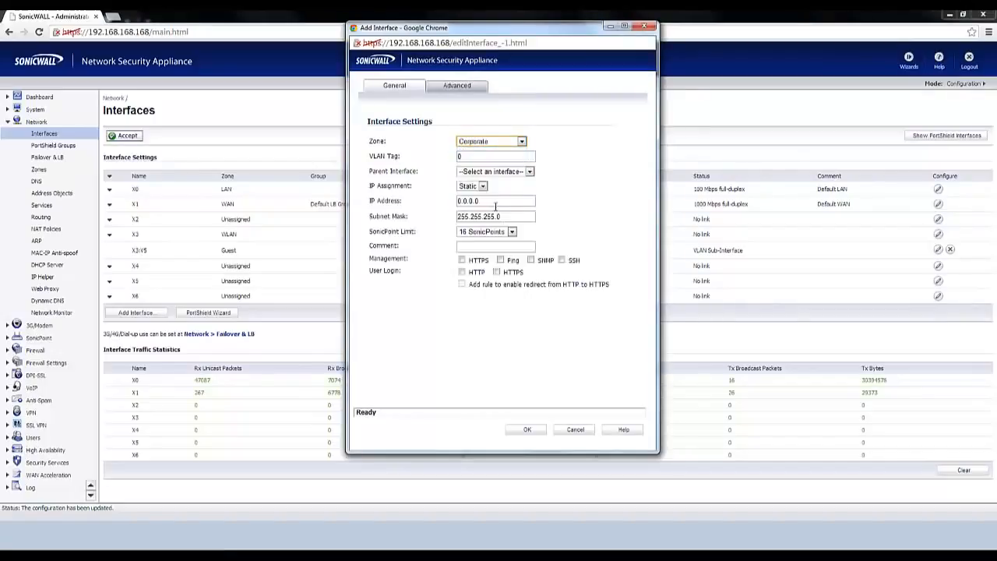
pyautogui.click(483, 156)
pyautogui.write('10')
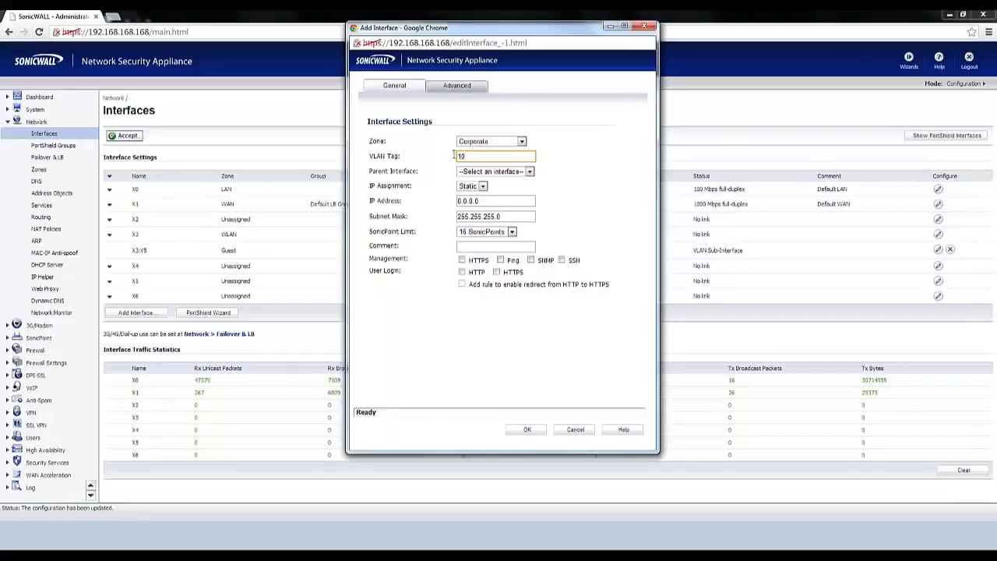
pyautogui.click(499, 172)
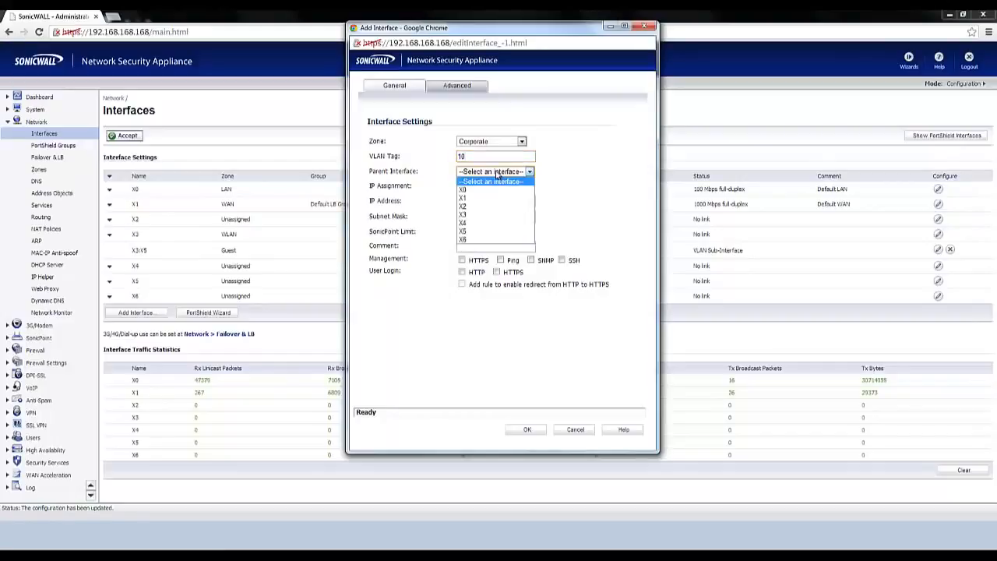
pyautogui.click(501, 215)
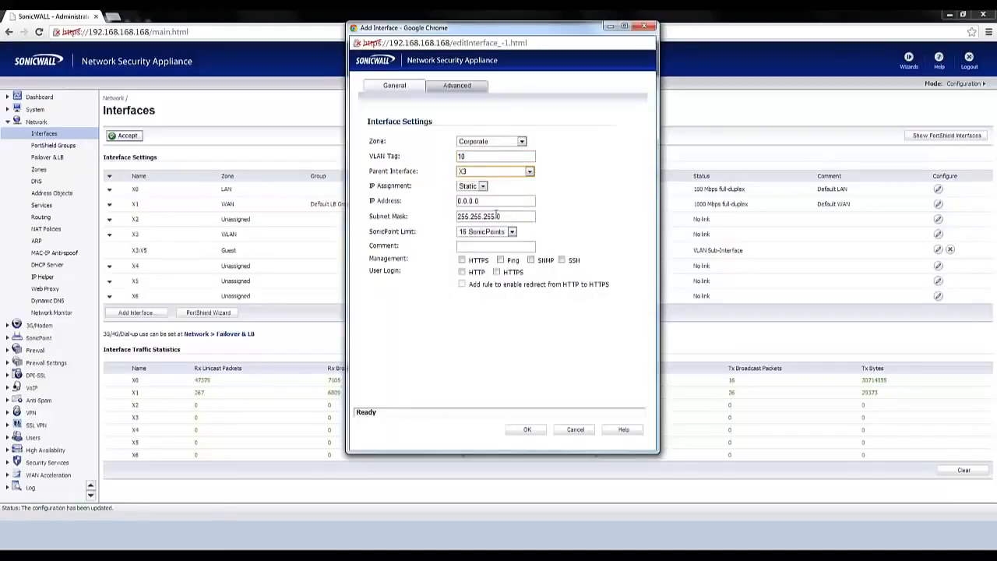
# Set the Corporate interface's IP address to 192.168.10.1.
pyautogui.click(496, 201)
pyautogui.write('1')
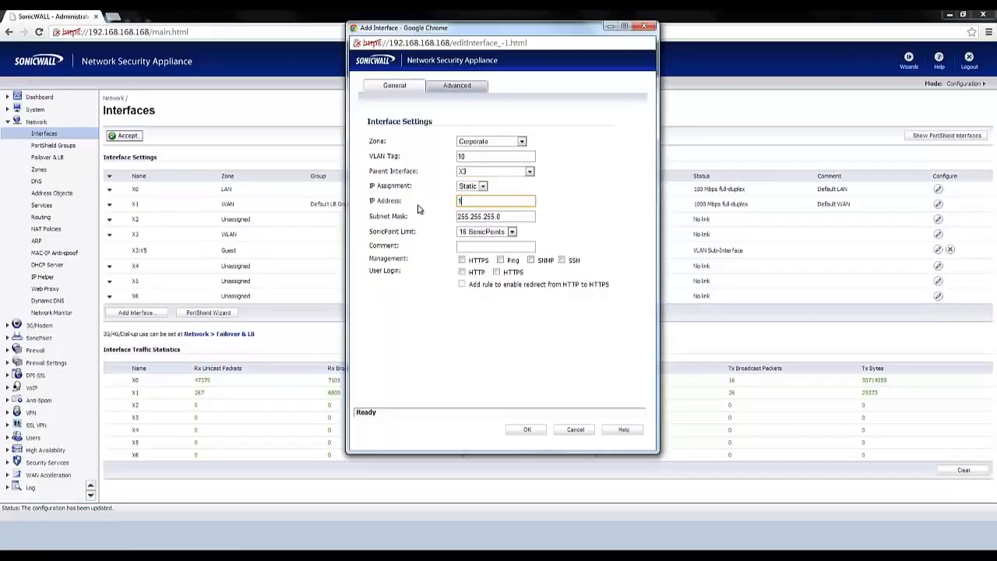
pyautogui.write('92.168.10.1')
# Set the Corporate interface's SonicPoint limit to No SonicPoints and save the interface, accepting the warnings.
pyautogui.click(498, 235)
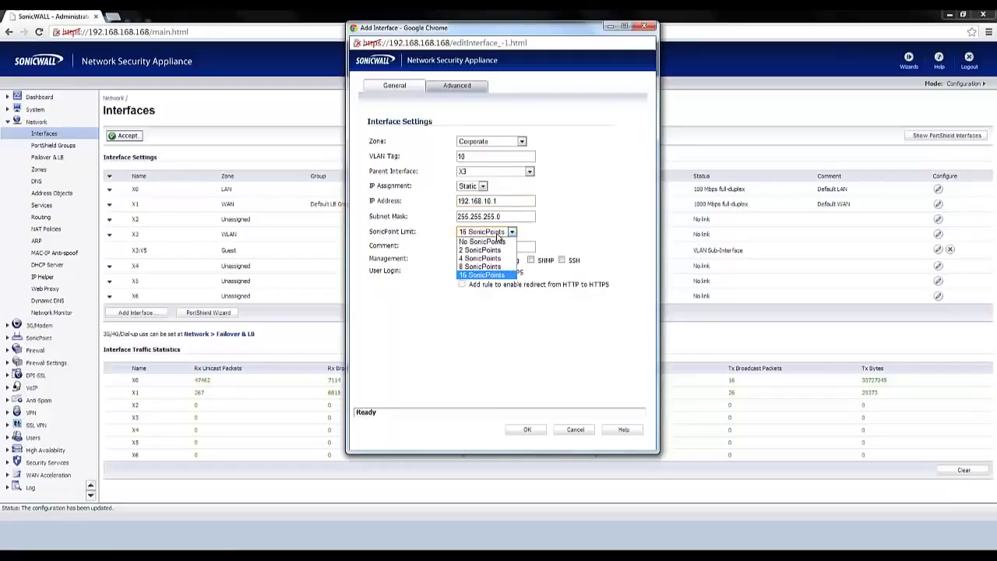
pyautogui.click(499, 242)
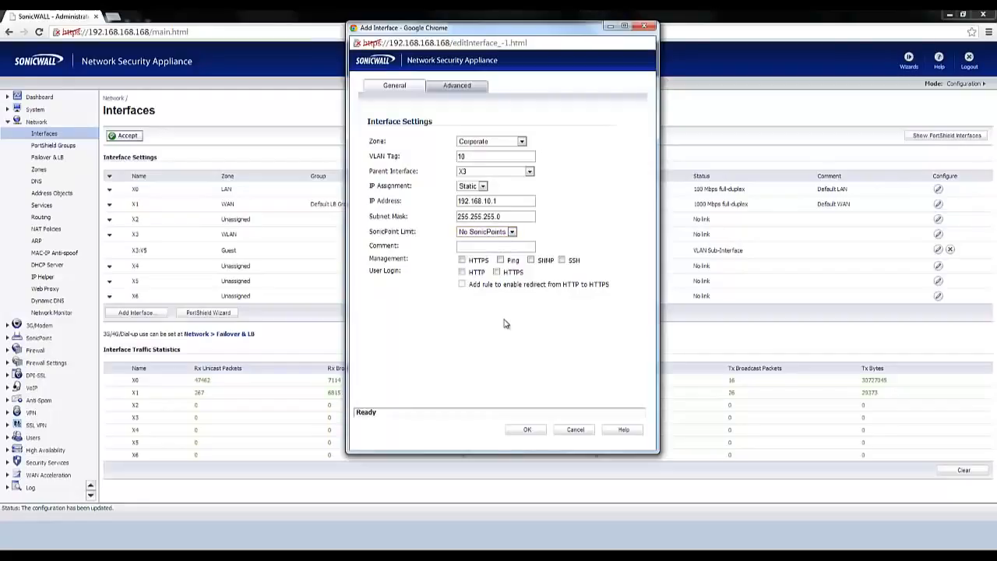
pyautogui.click(528, 431)
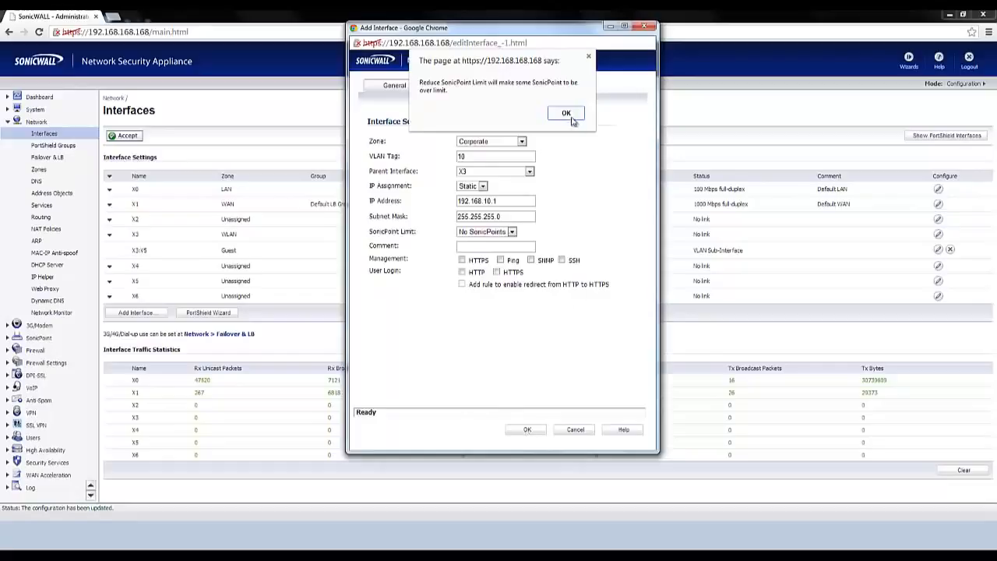
pyautogui.click(568, 115)
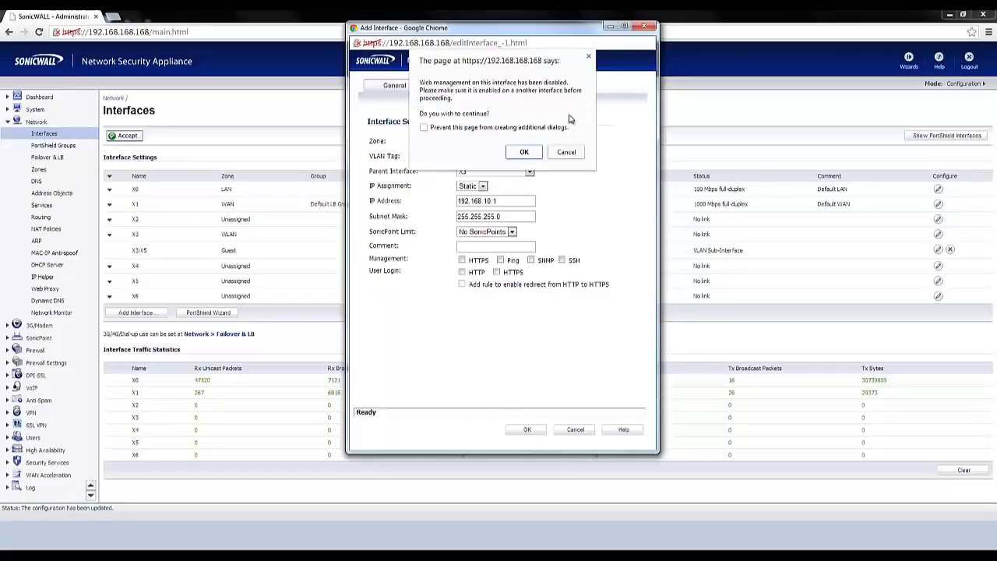
pyautogui.click(525, 152)
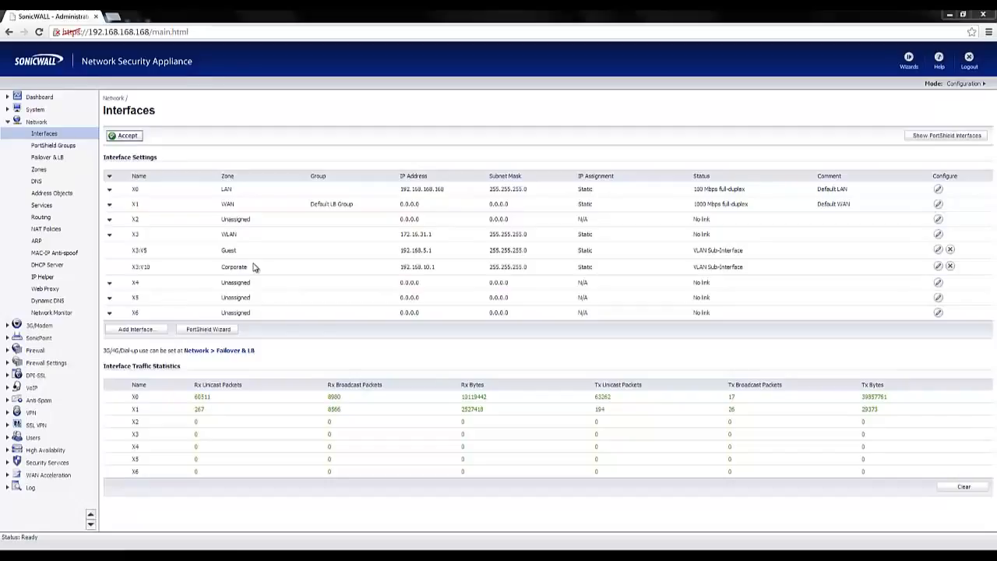
# Add a SonicPoint virtual access point with SSID Guest and VLAN ID 5, keeping the default advanced settings with open authentication.
pyautogui.click(35, 337)
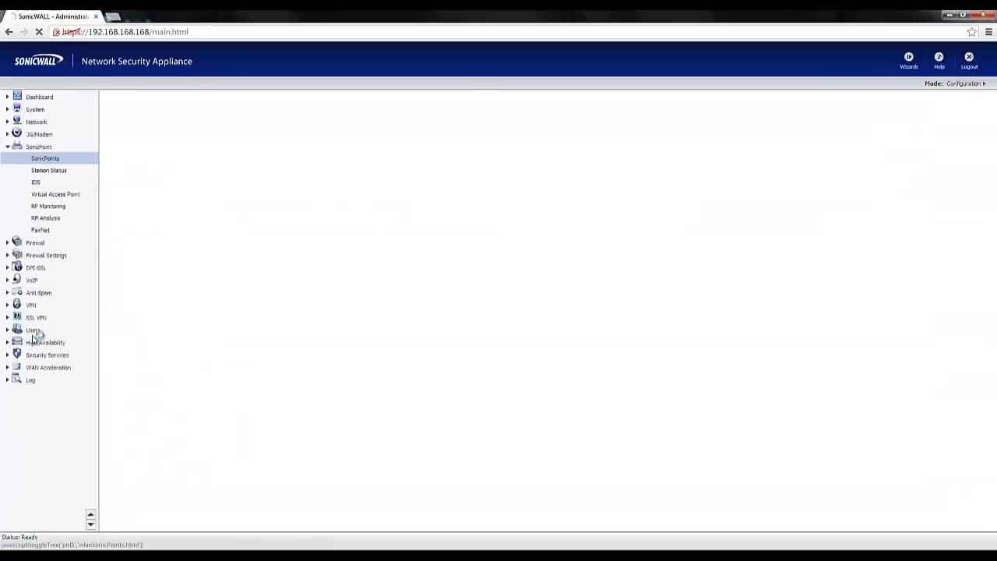
pyautogui.click(57, 195)
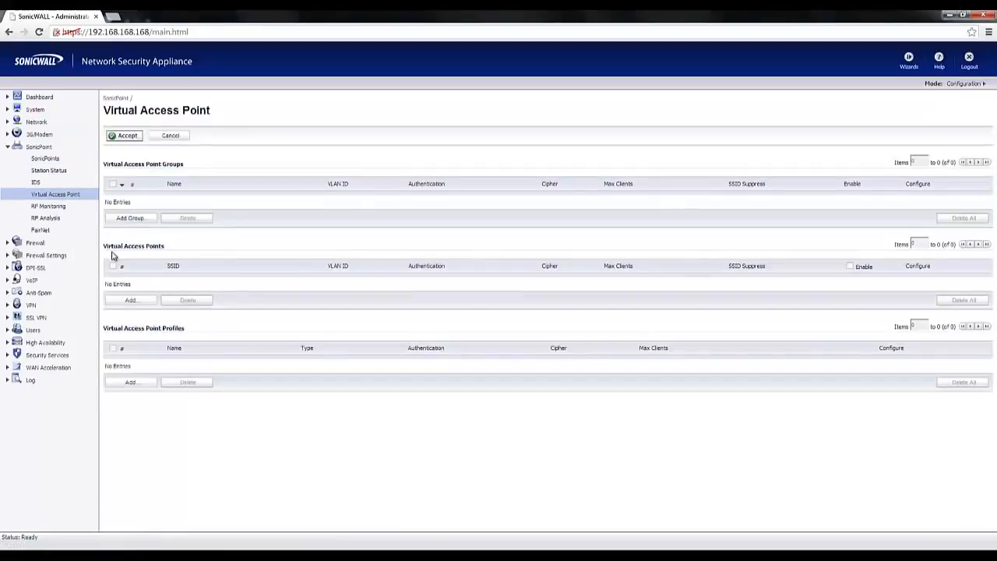
pyautogui.click(130, 303)
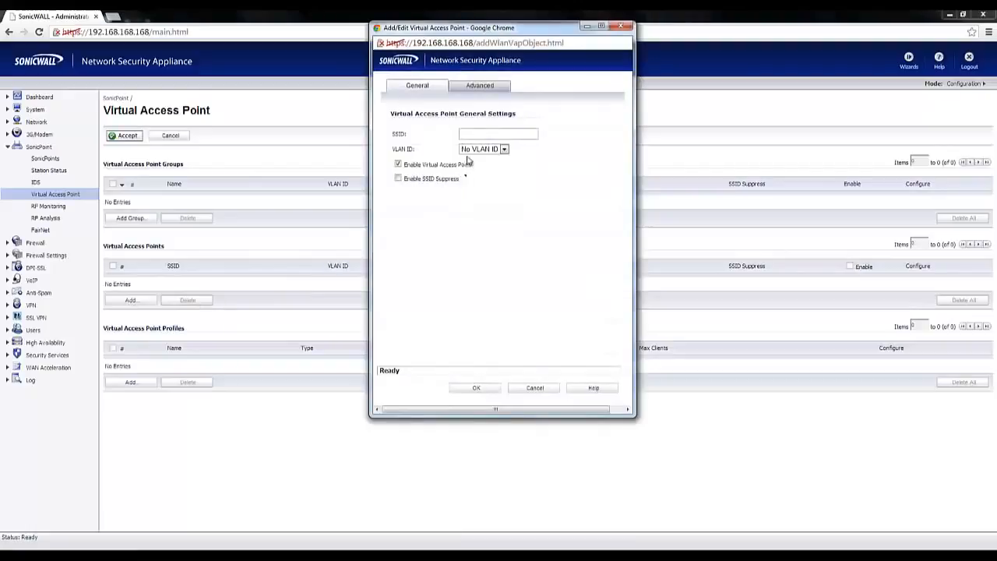
pyautogui.click(471, 135)
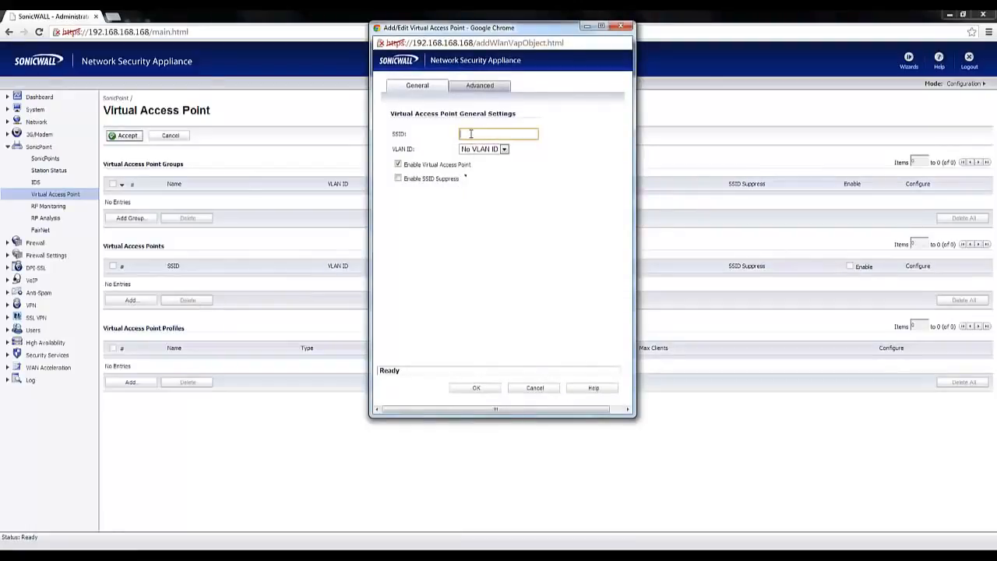
pyautogui.write('Guest')
pyautogui.click(487, 151)
pyautogui.click(485, 167)
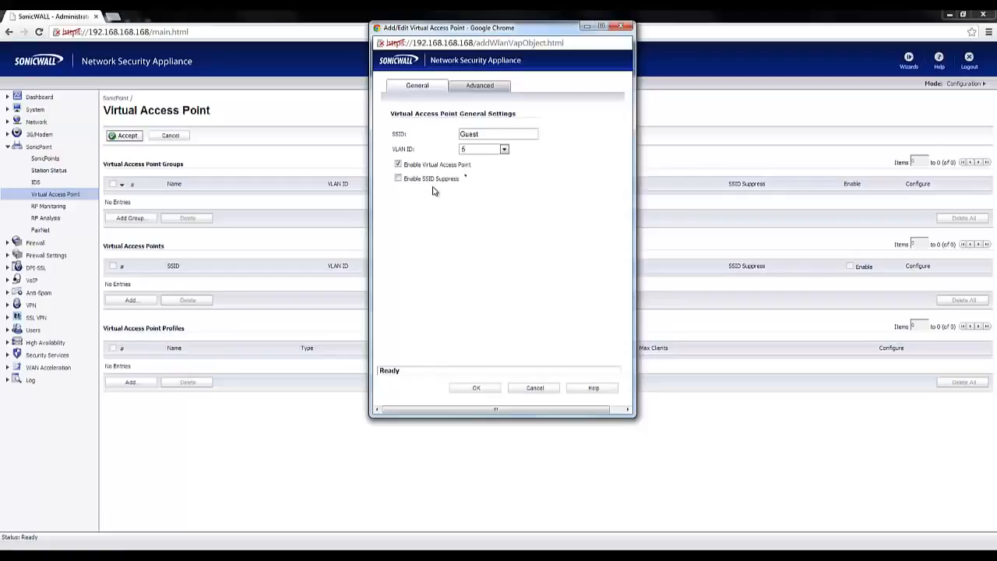
pyautogui.click(481, 86)
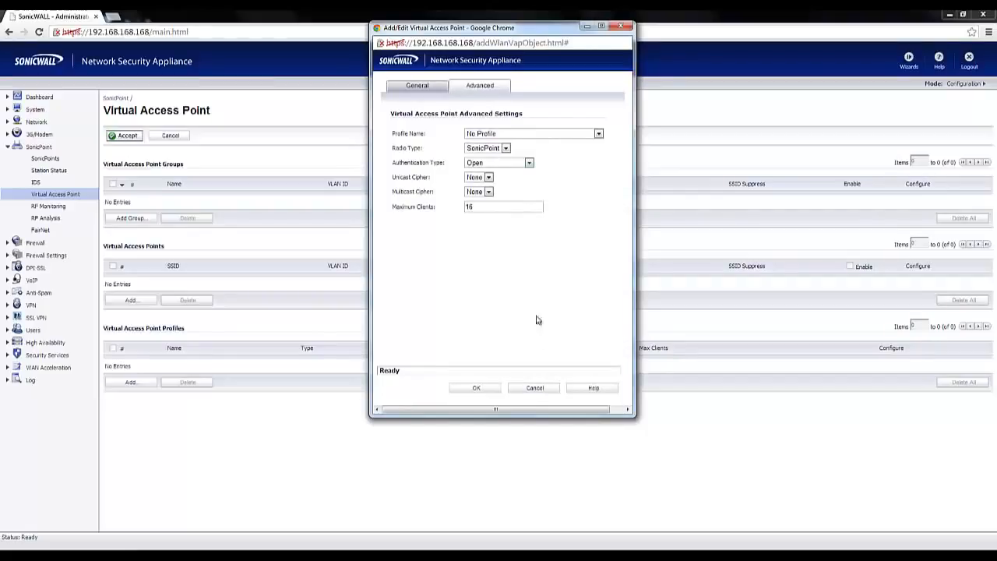
pyautogui.click(479, 389)
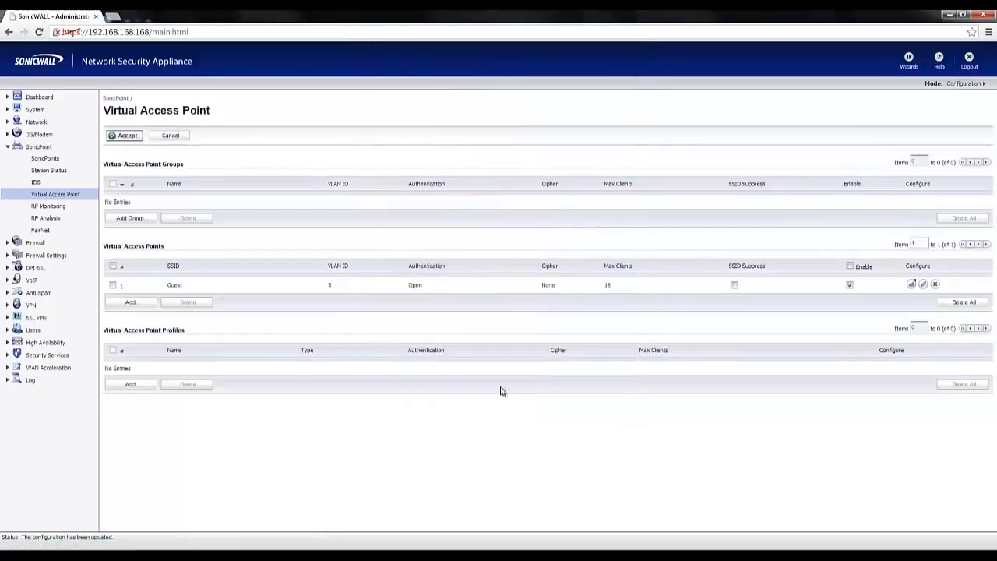
# Start a second virtual access point with SSID Corporate and VLAN ID 10.
pyautogui.click(153, 302)
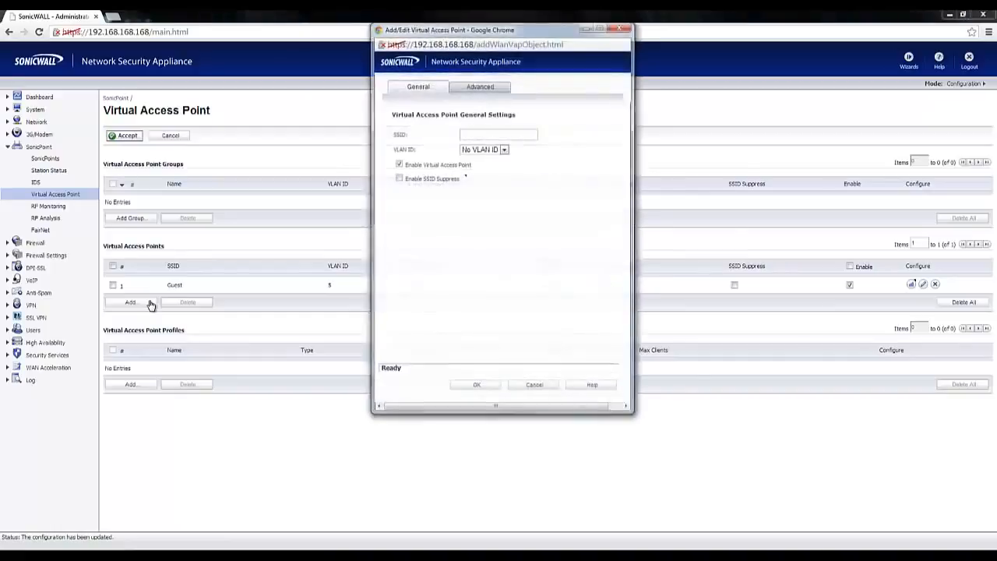
pyautogui.click(477, 134)
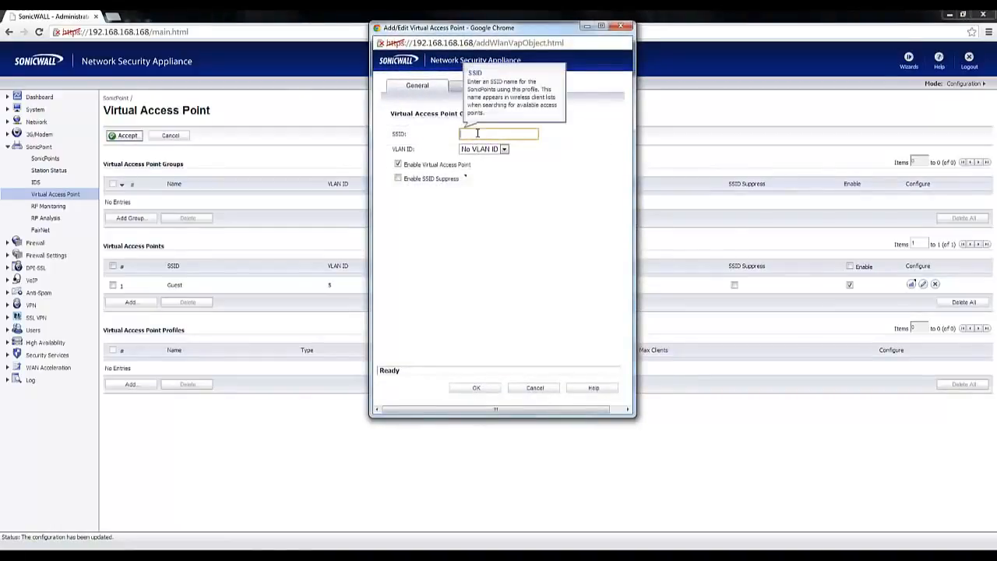
pyautogui.write('Corporate')
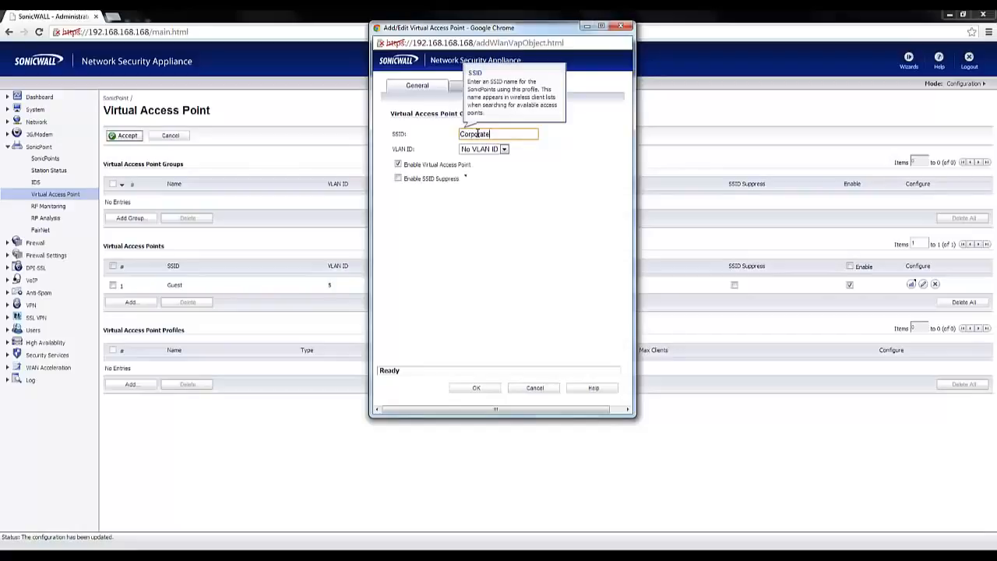
pyautogui.click(504, 149)
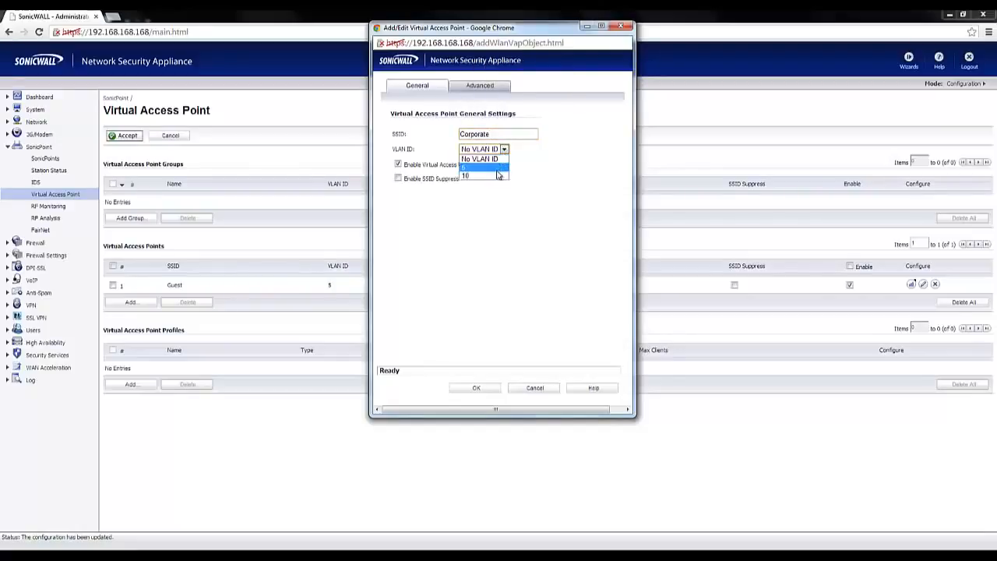
pyautogui.click(497, 175)
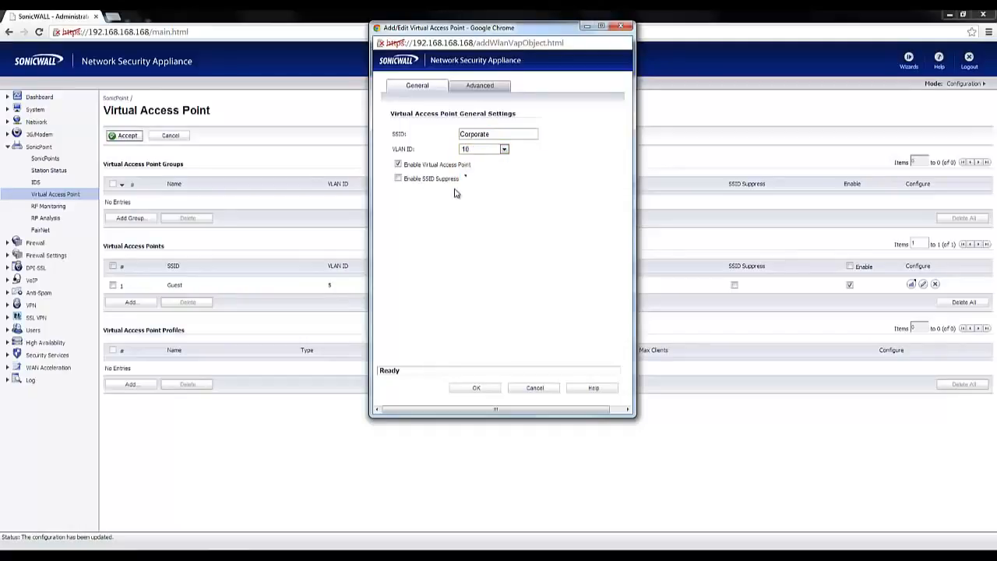
# Set the Corporate access point's authentication type to WPA2-PSK and its unicast cipher to Auto.
pyautogui.click(479, 90)
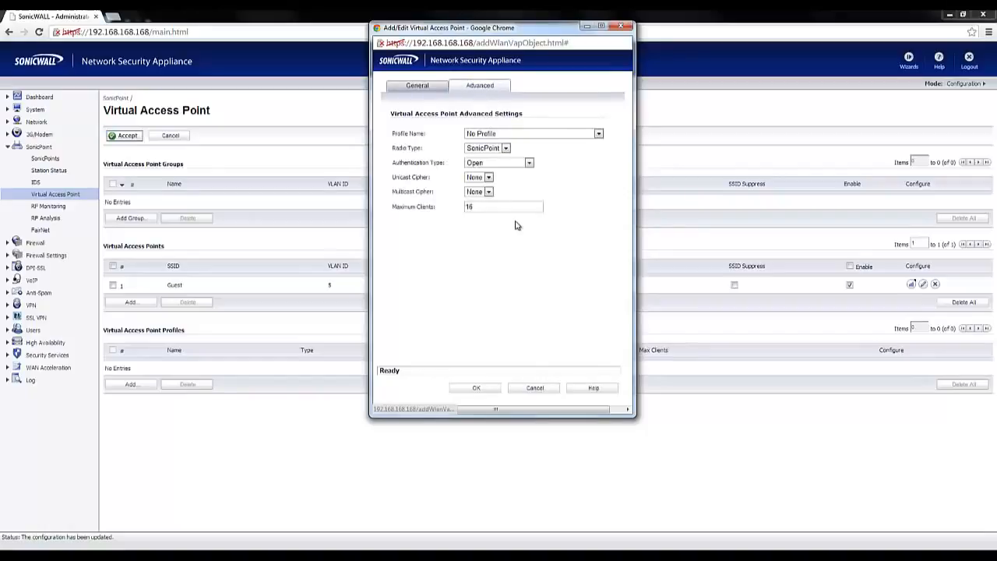
pyautogui.click(514, 165)
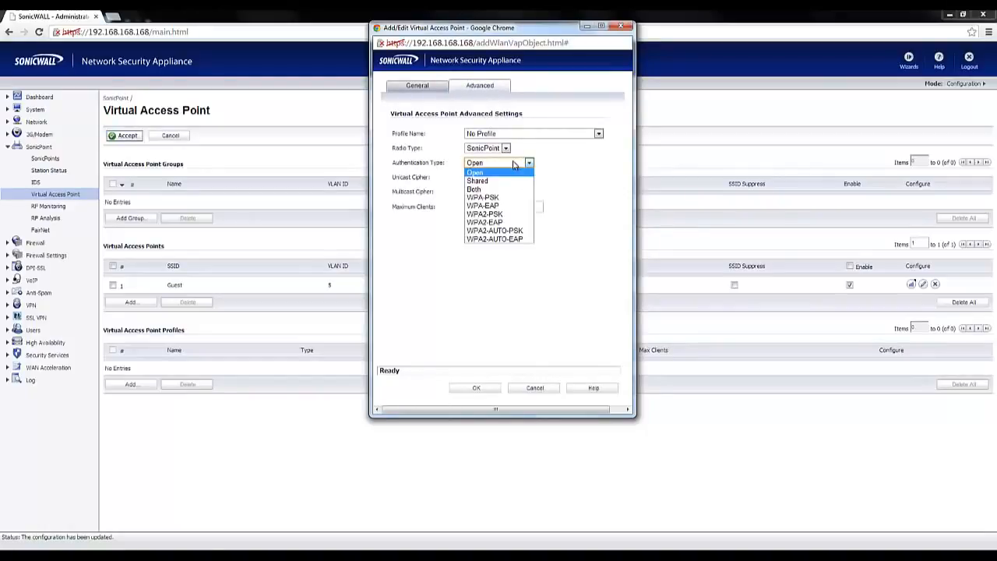
pyautogui.click(514, 214)
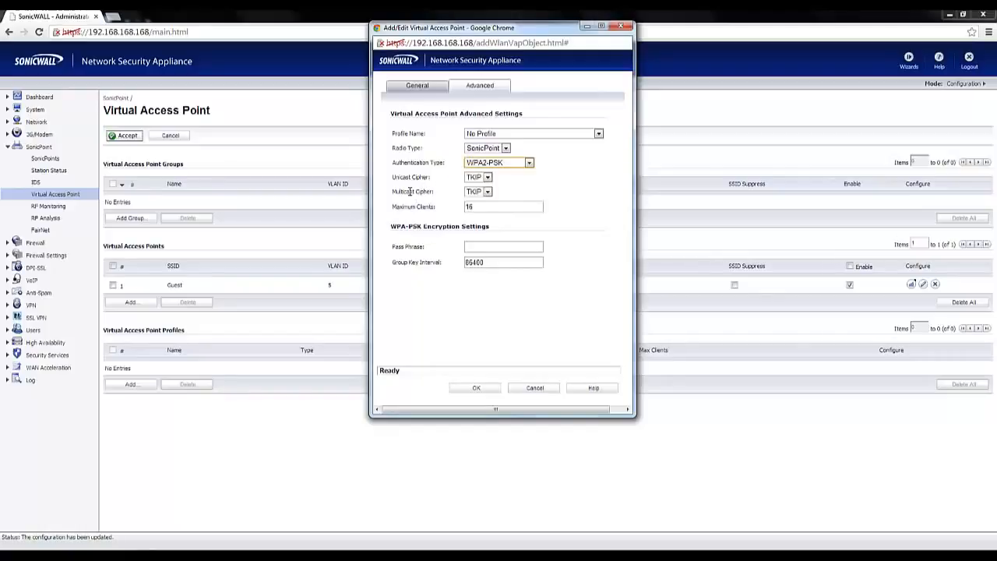
pyautogui.click(487, 177)
pyautogui.click(483, 206)
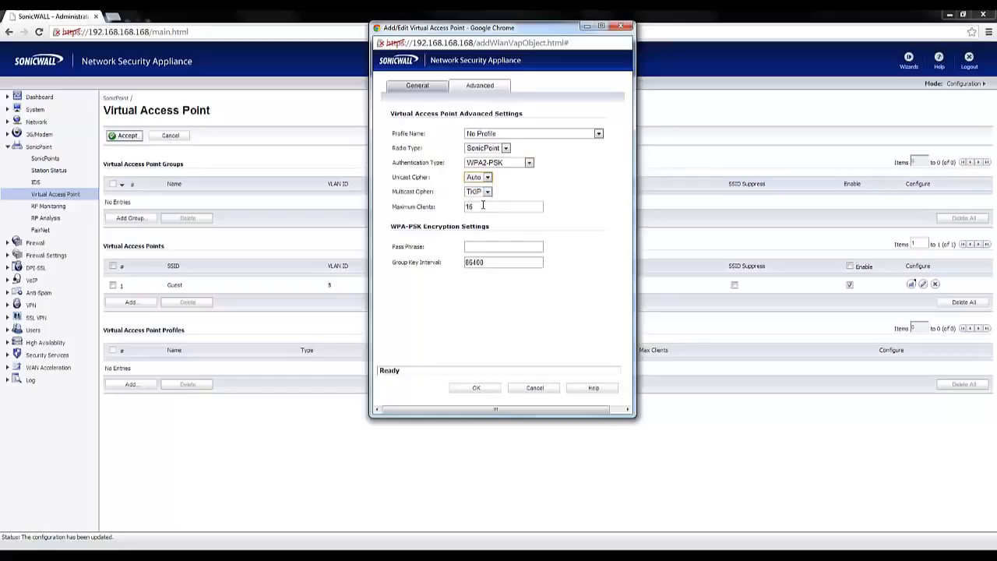
# Enter the WPA pass phrase for the Corporate access point and save it.
pyautogui.click(477, 247)
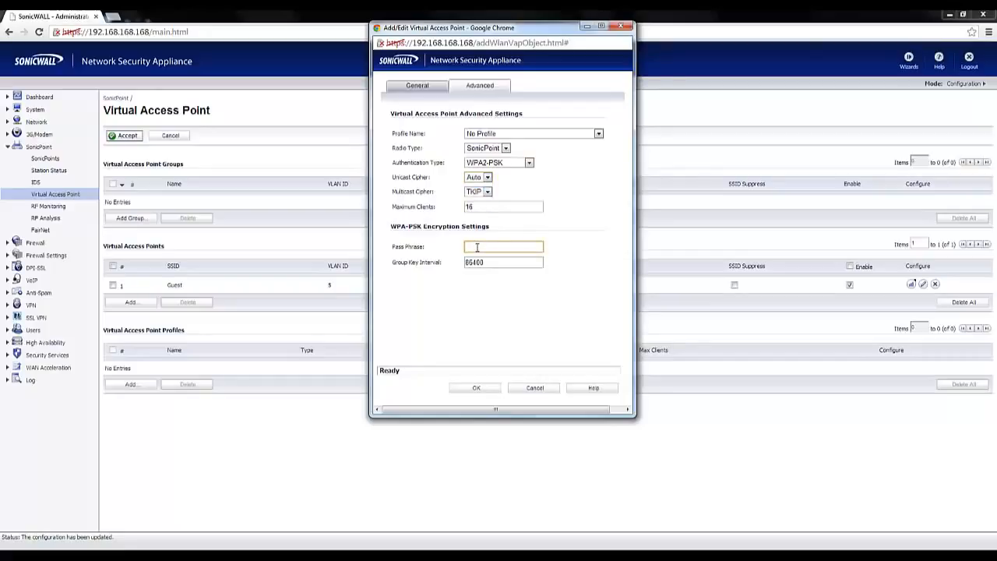
pyautogui.write('••••••')
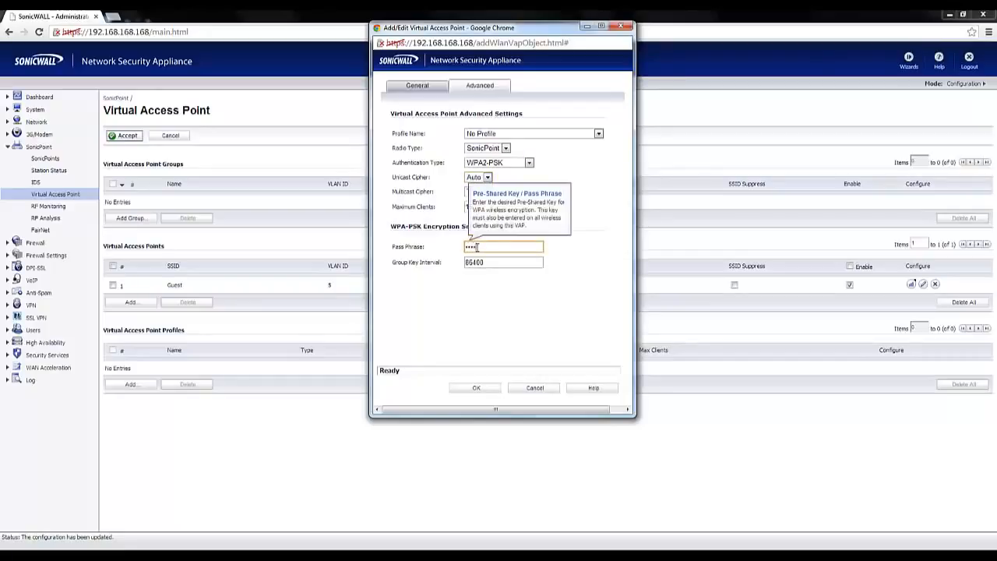
pyautogui.write('•••••••')
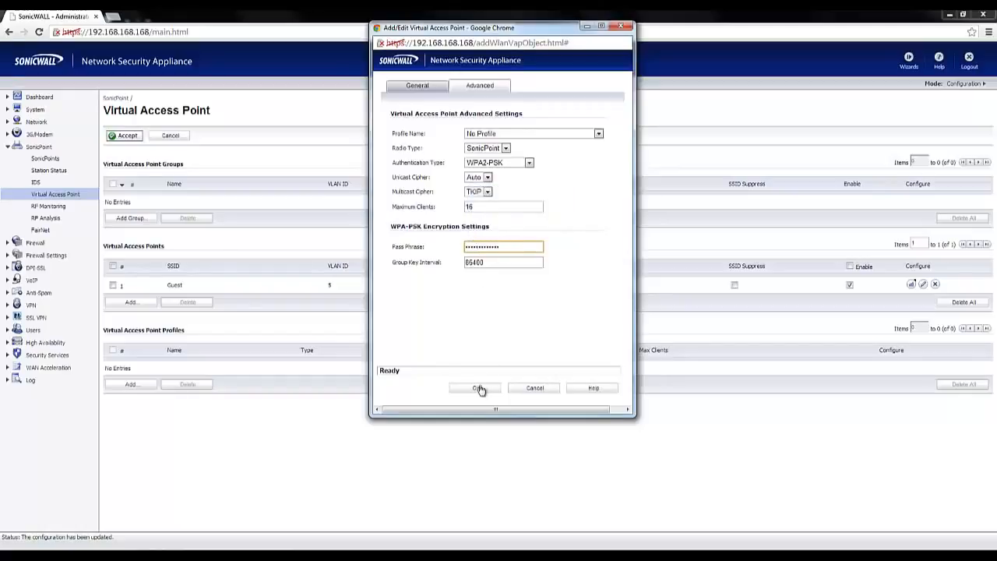
pyautogui.click(479, 388)
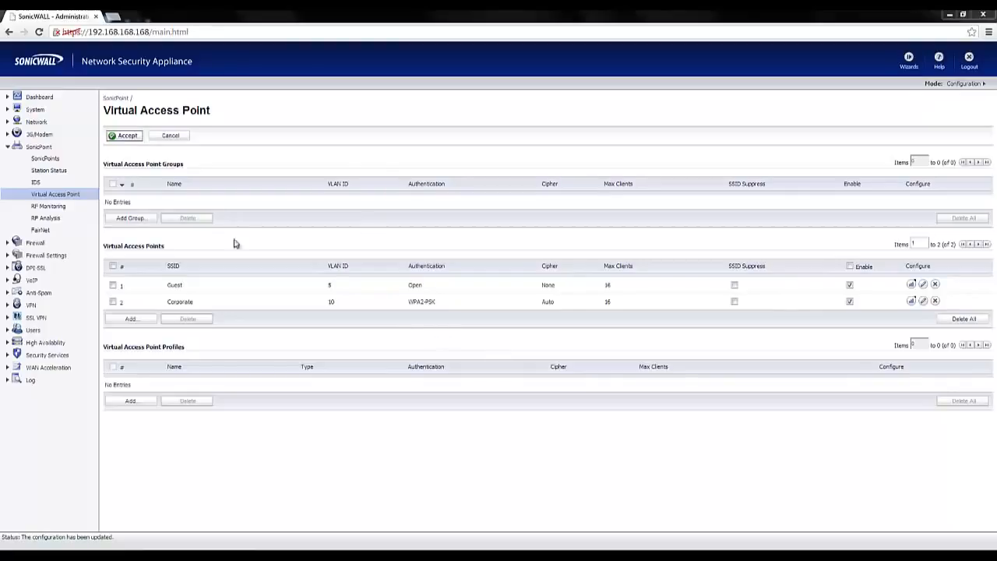
# Add a virtual access point group named VAP Group containing both the Guest and Corporate access points.
pyautogui.click(144, 222)
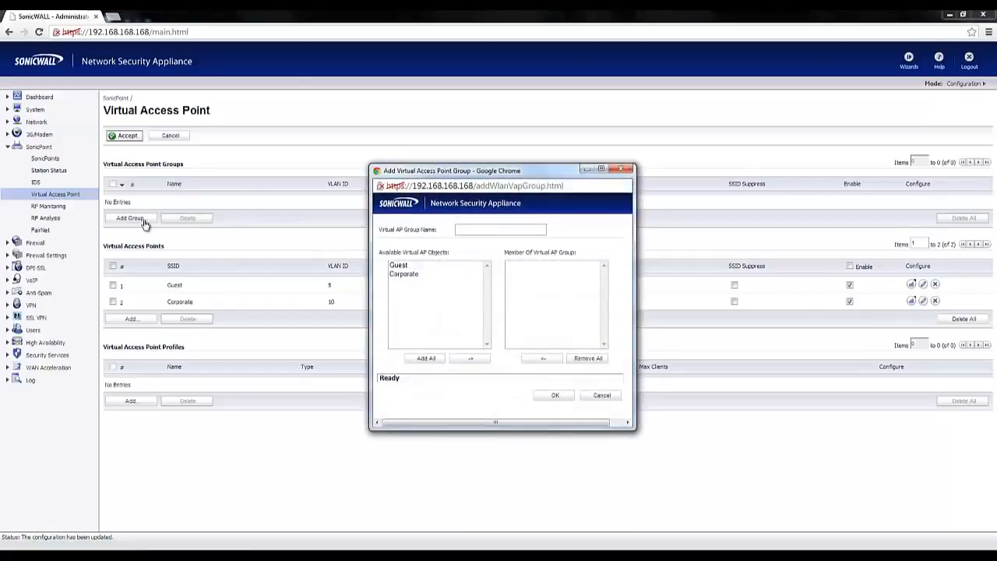
pyautogui.click(478, 229)
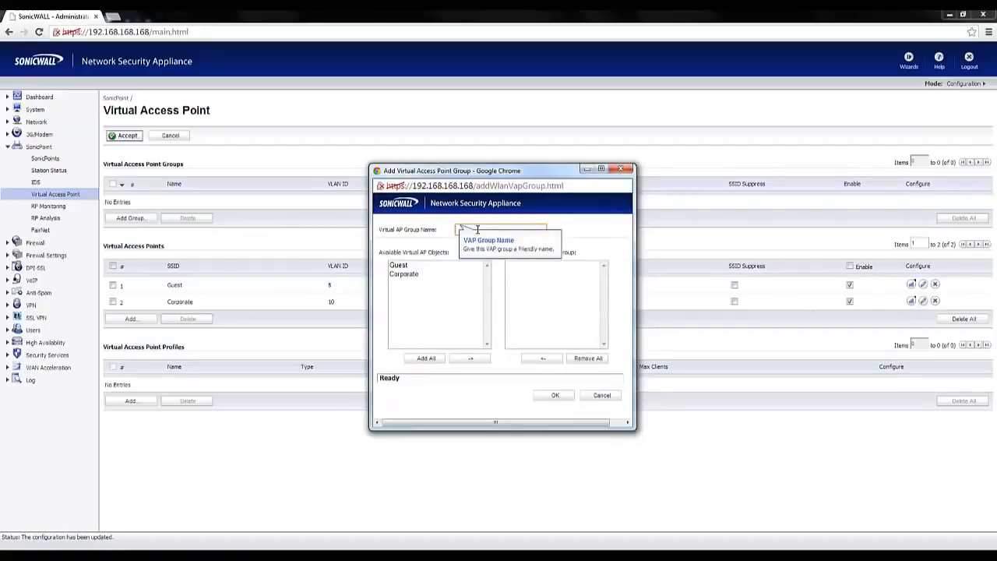
pyautogui.write('VAP Group')
pyautogui.click(426, 360)
pyautogui.click(555, 396)
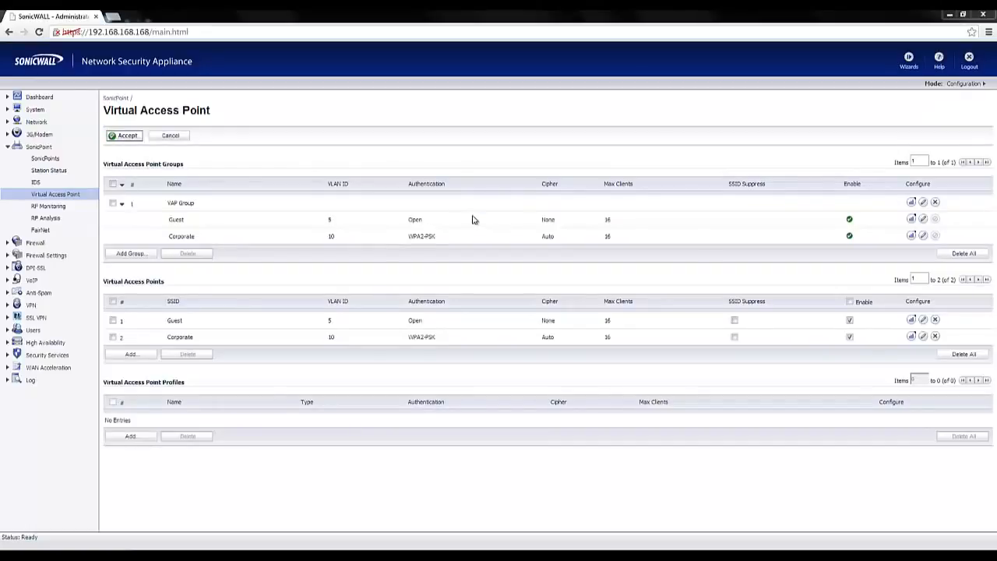
# Assign VAP Group as the 802.11n radio virtual AP group in the SonicPointN provisioning profile.
pyautogui.click(48, 159)
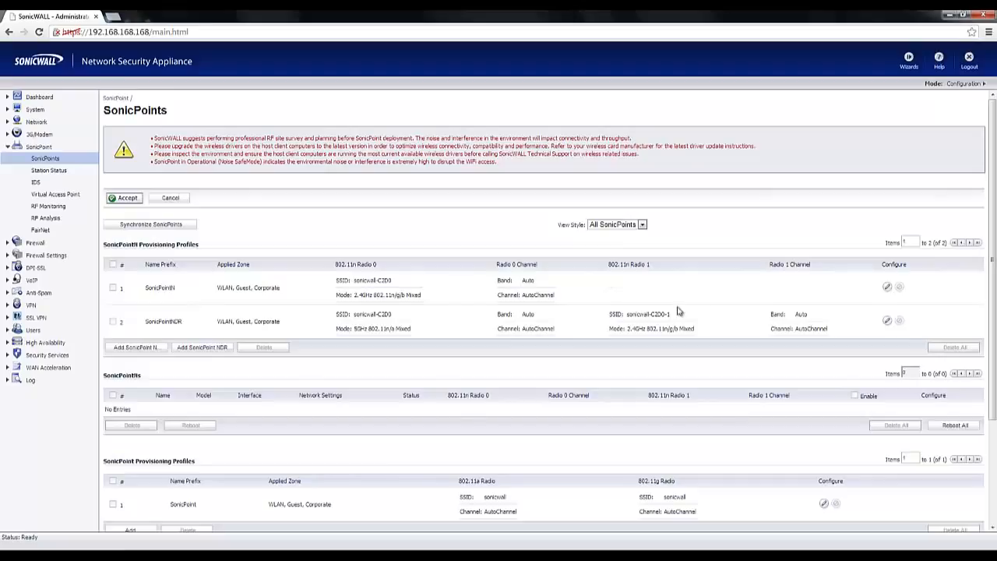
pyautogui.click(888, 289)
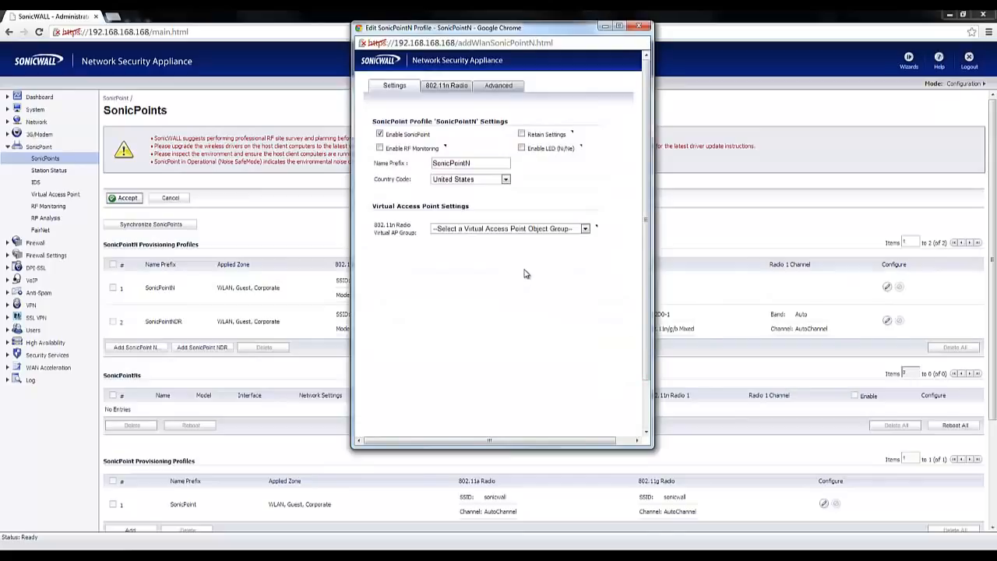
pyautogui.click(539, 230)
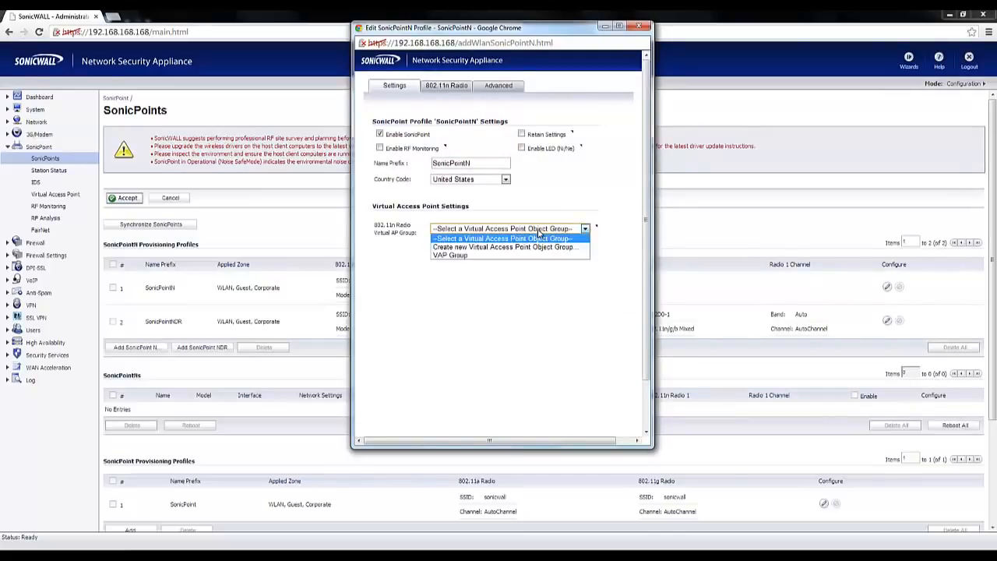
pyautogui.click(537, 256)
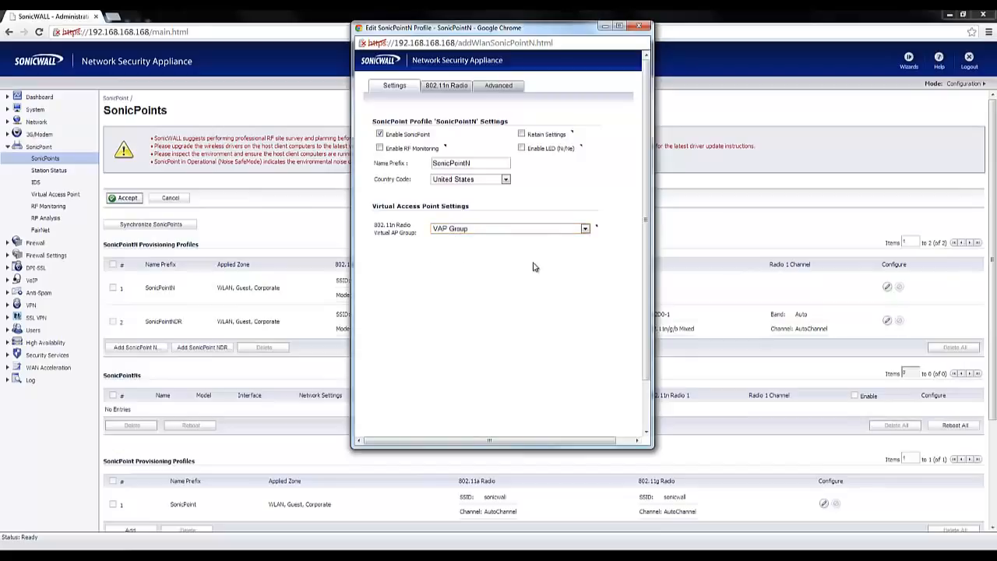
# Set the SonicPointN profile's 802.11n beacon interval to 400 milliseconds and save the profile.
pyautogui.click(500, 93)
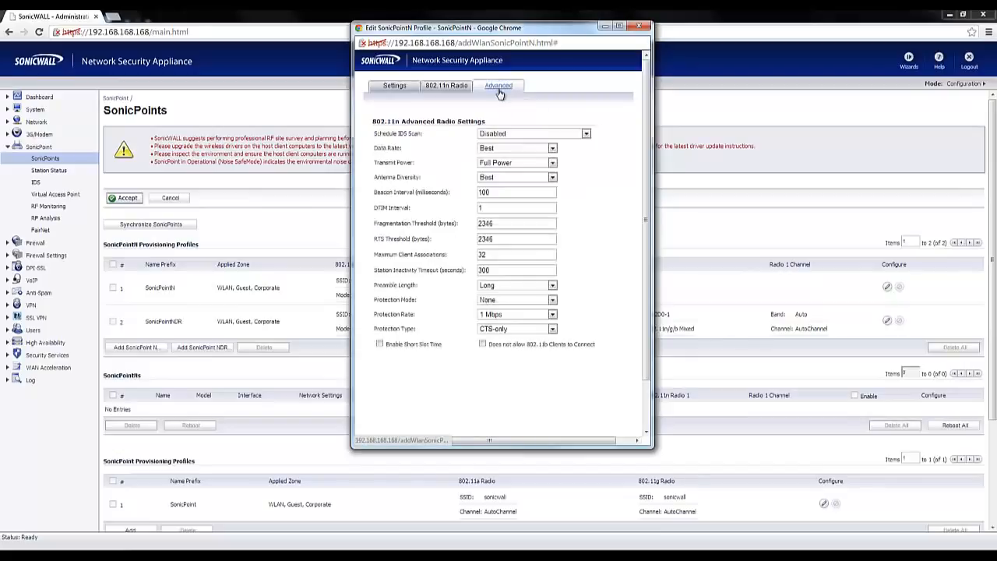
pyautogui.click(497, 192)
pyautogui.doubleClick(497, 192)
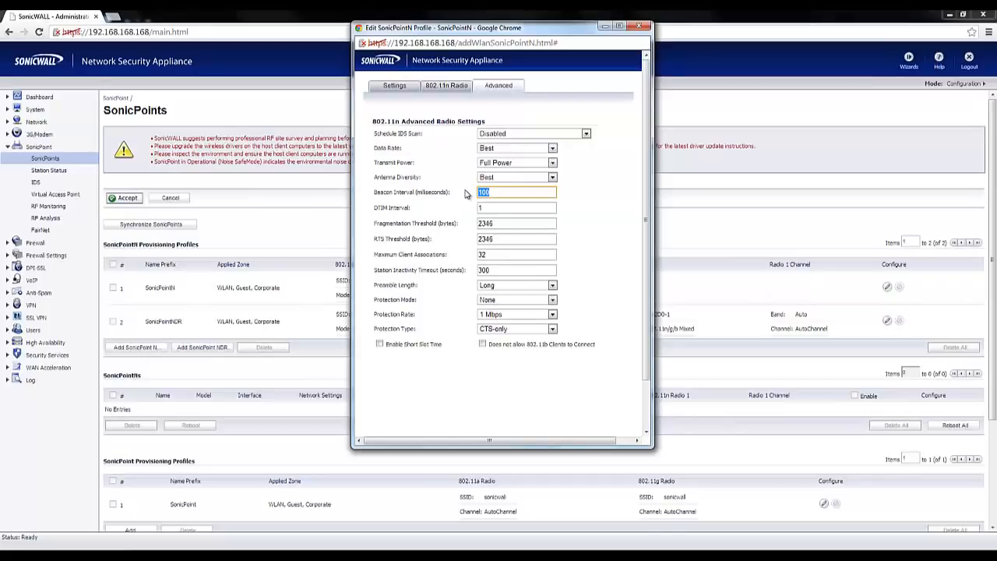
pyautogui.write('400')
pyautogui.scroll(-2, 647, 428)
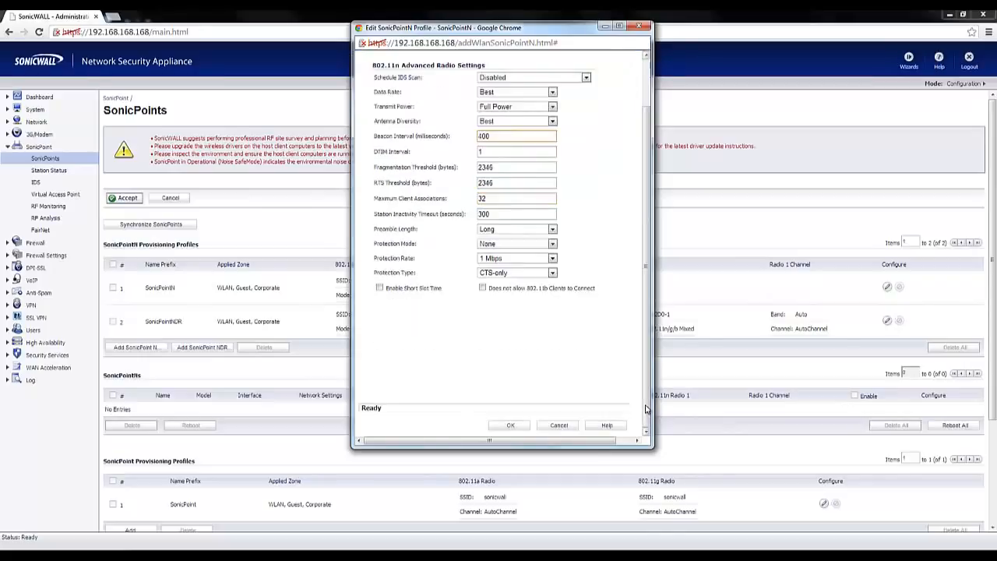
pyautogui.click(525, 427)
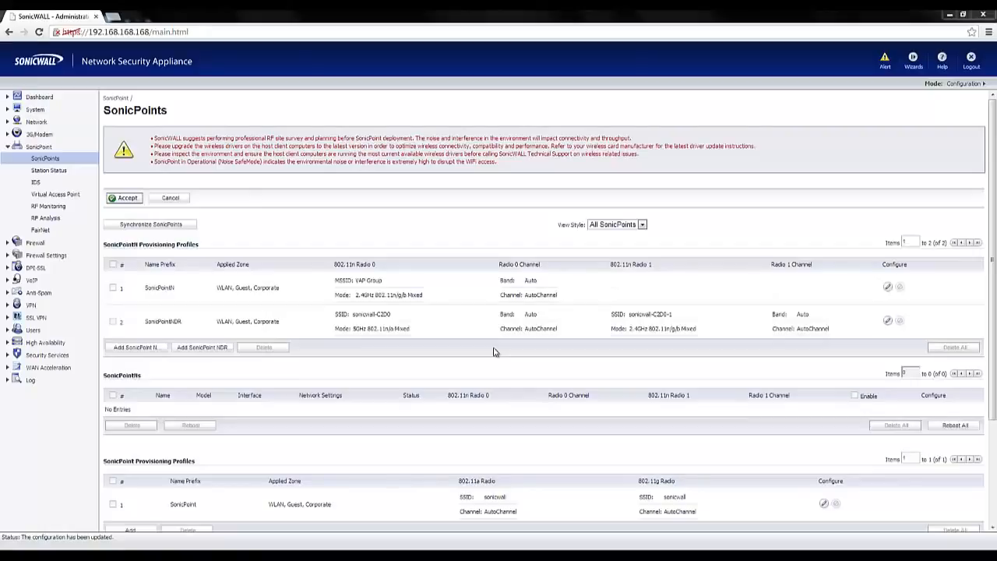
# Check the link status of the X3 WLAN interface and its sub-interfaces in the network interface settings.
pyautogui.click(36, 123)
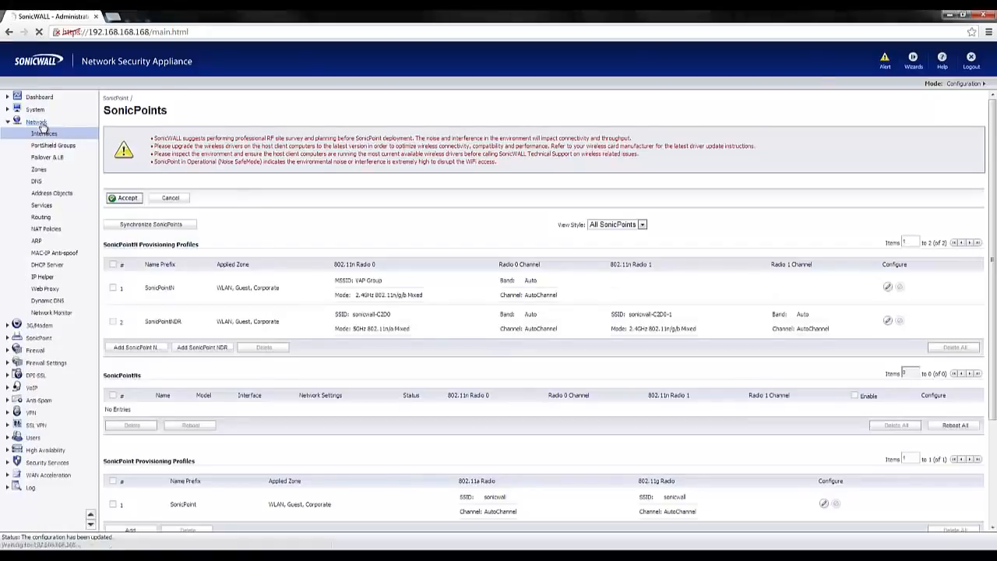
pyautogui.click(45, 134)
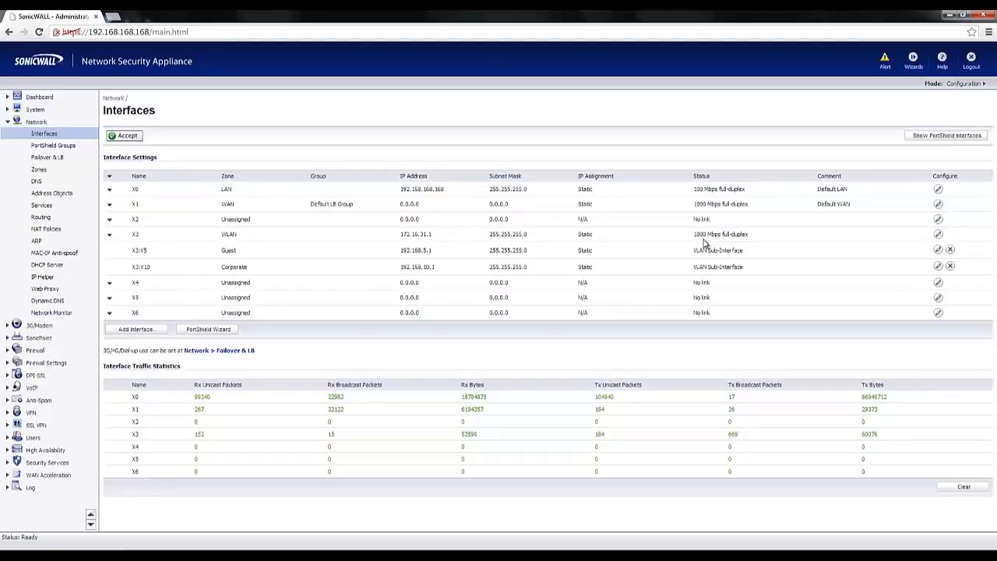
# Synchronize the SonicPoints with the provisioning profiles and view the wireless station status.
pyautogui.click(38, 338)
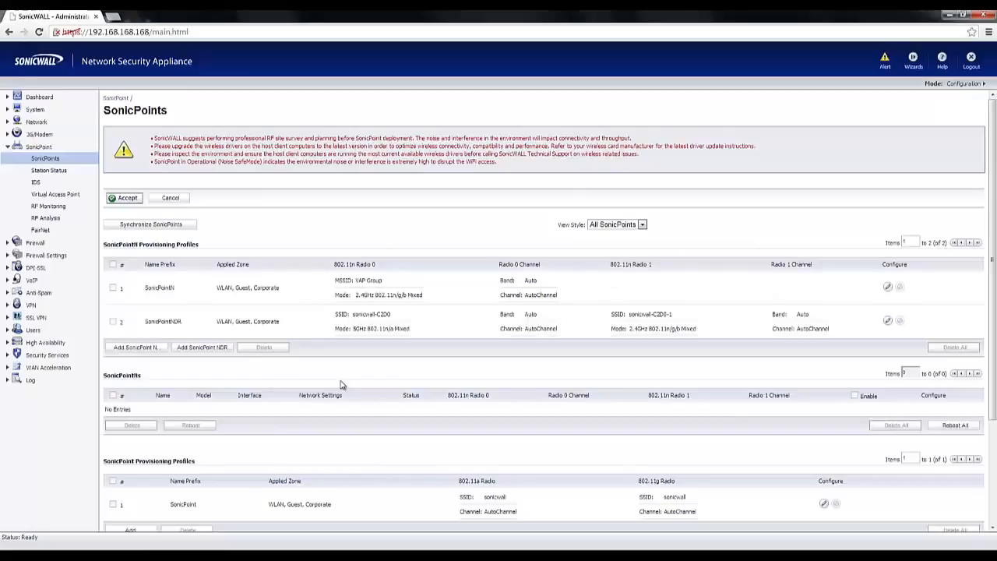
pyautogui.click(159, 227)
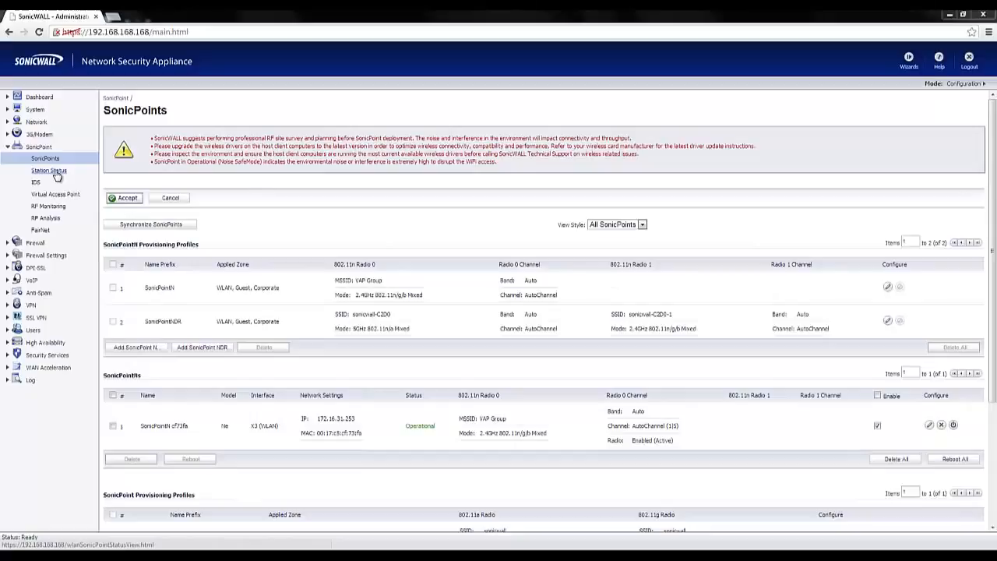
pyautogui.click(56, 173)
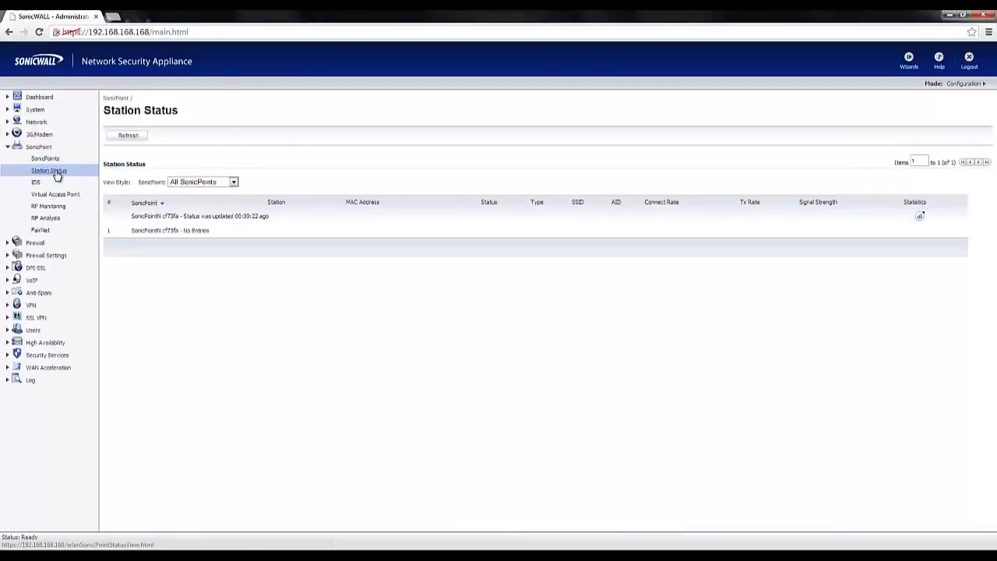